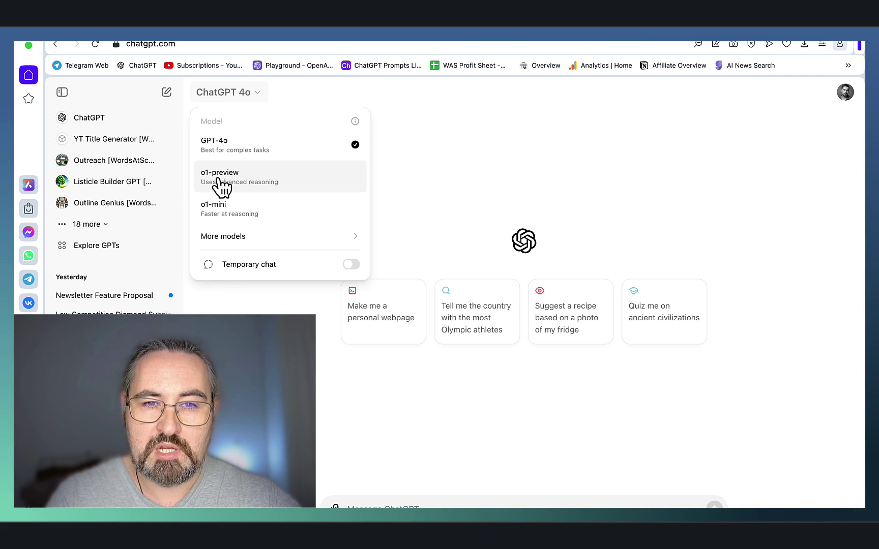
# - Switch the chat to o1-preview and ask 'what's the price of bitcoin today'
pyautogui.click(458, 177)
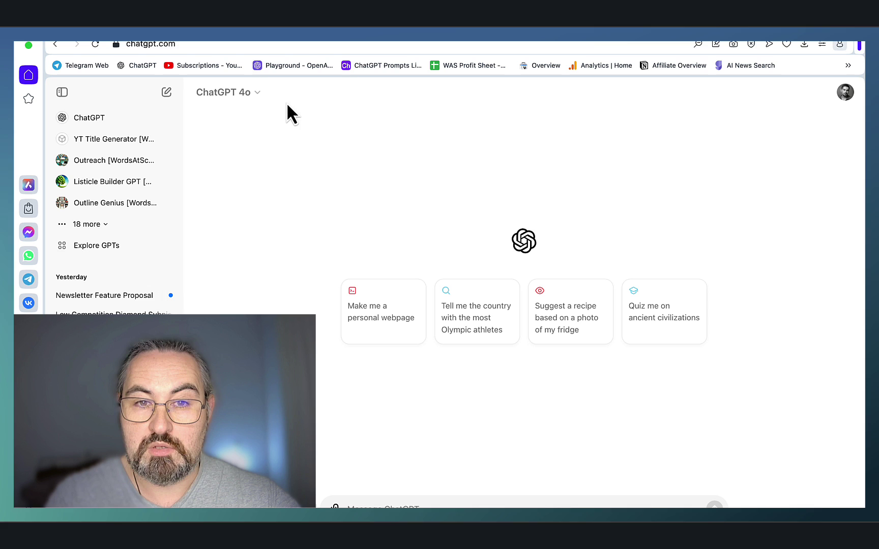
pyautogui.click(240, 95)
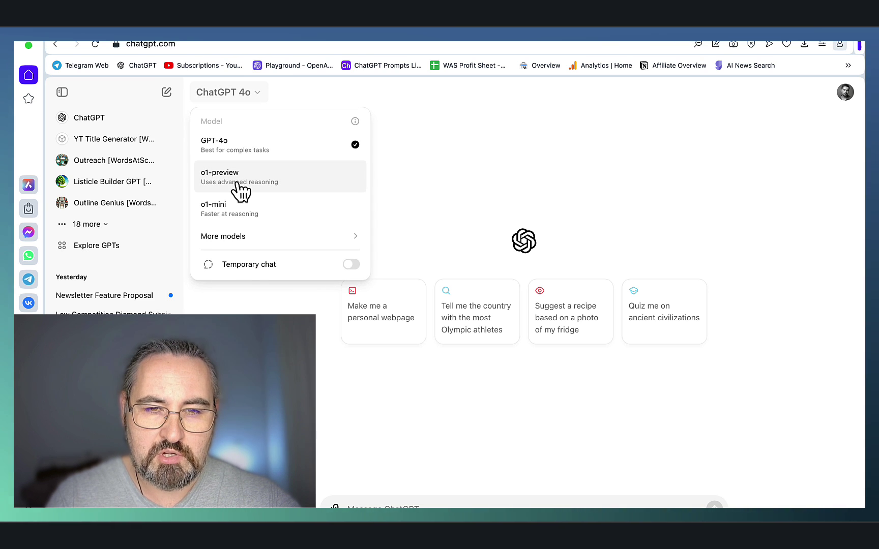
pyautogui.click(239, 189)
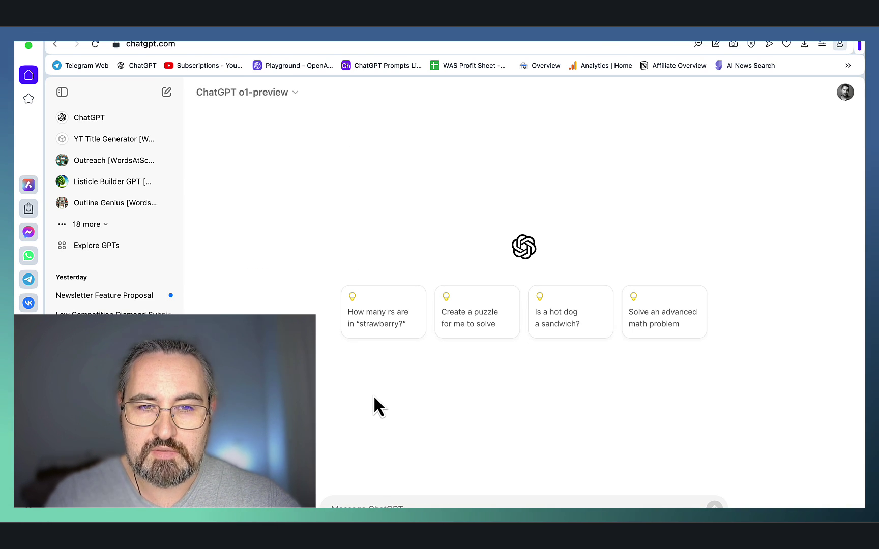
pyautogui.write("what's")
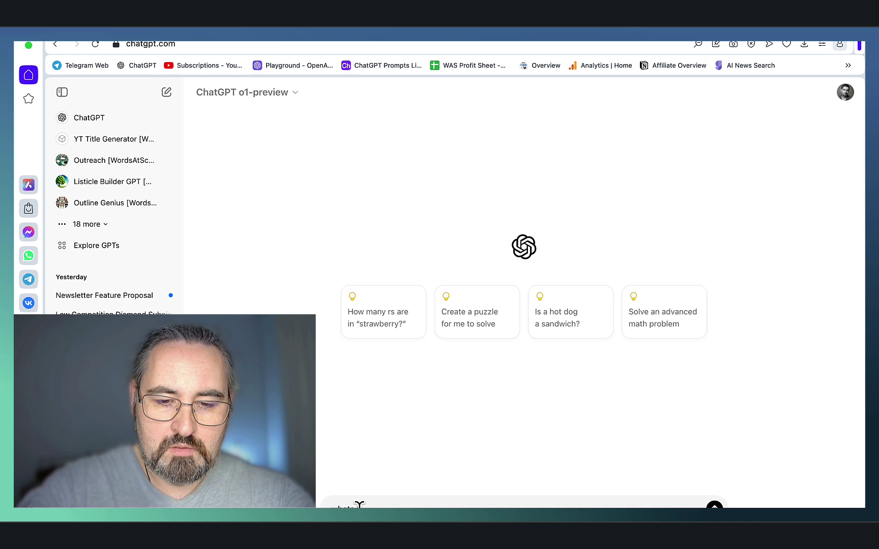
pyautogui.write(' the price of bitcoin')
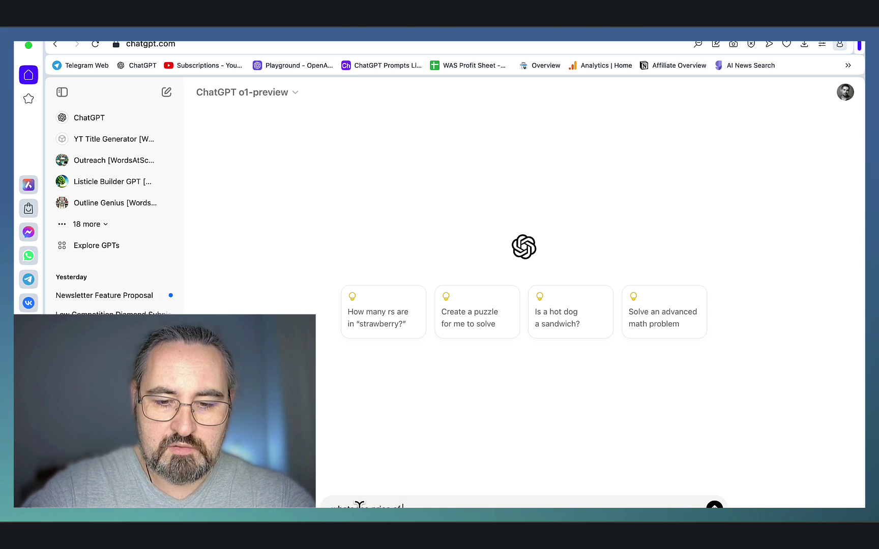
pyautogui.write('today')
pyautogui.press('Return')
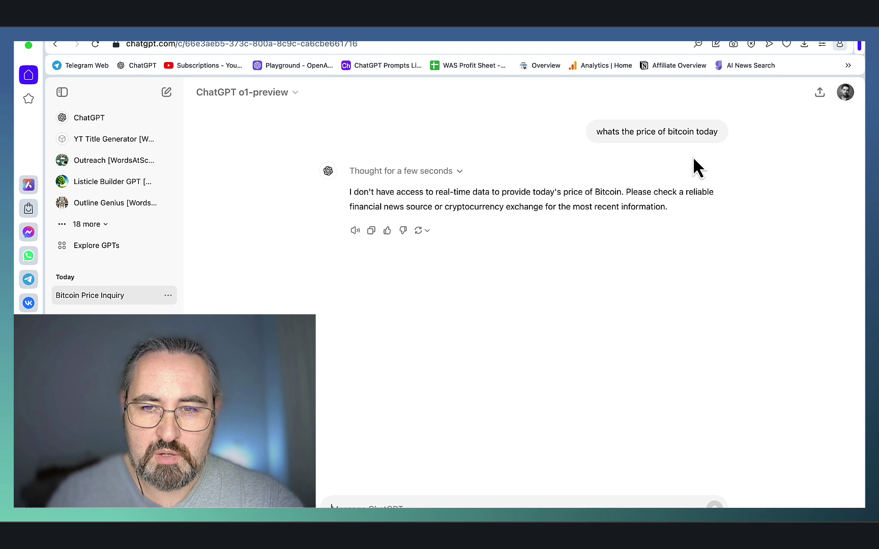
# - Resend the bitcoin price question to GPT-4o and check its cited Coinbase source
pyautogui.moveTo(721, 134); pyautogui.dragTo(597, 134)
pyautogui.press('super+c')
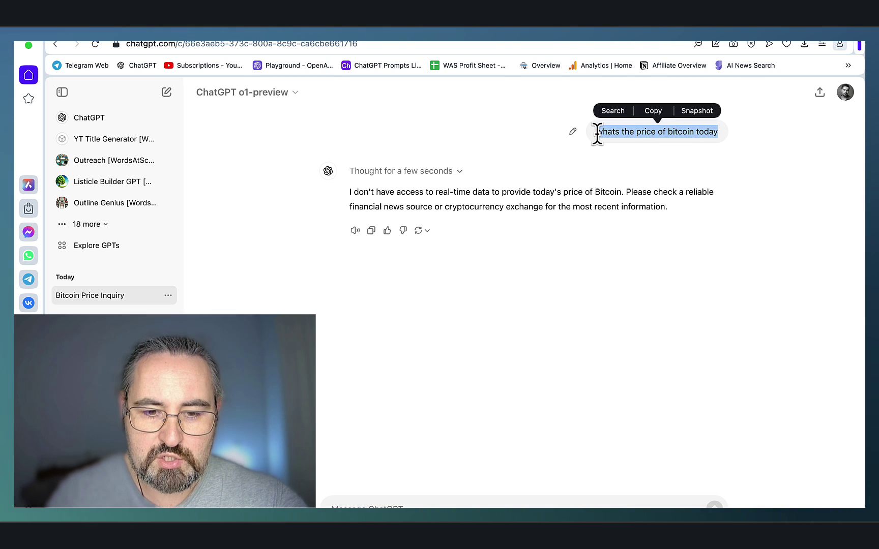
pyautogui.click(242, 92)
pyautogui.click(237, 145)
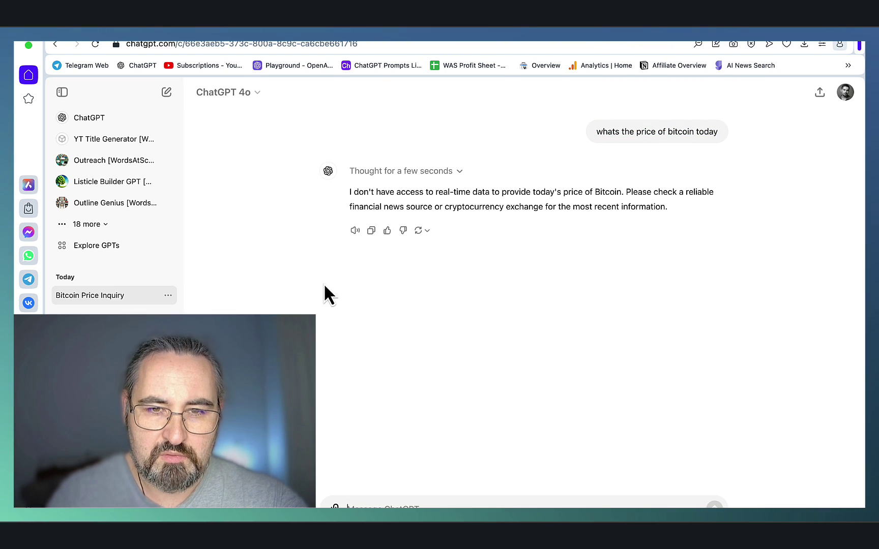
pyautogui.click(388, 503)
pyautogui.press('super+v')
pyautogui.press('Return')
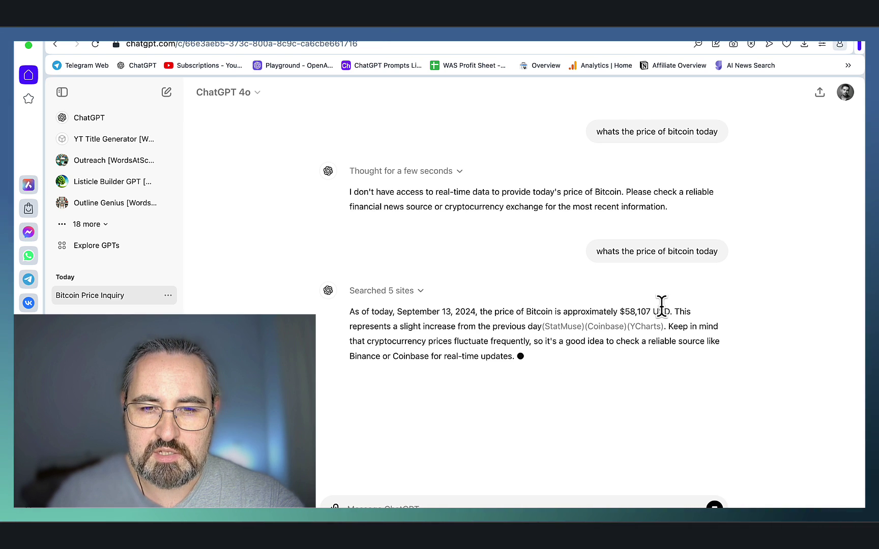
pyautogui.click(605, 326)
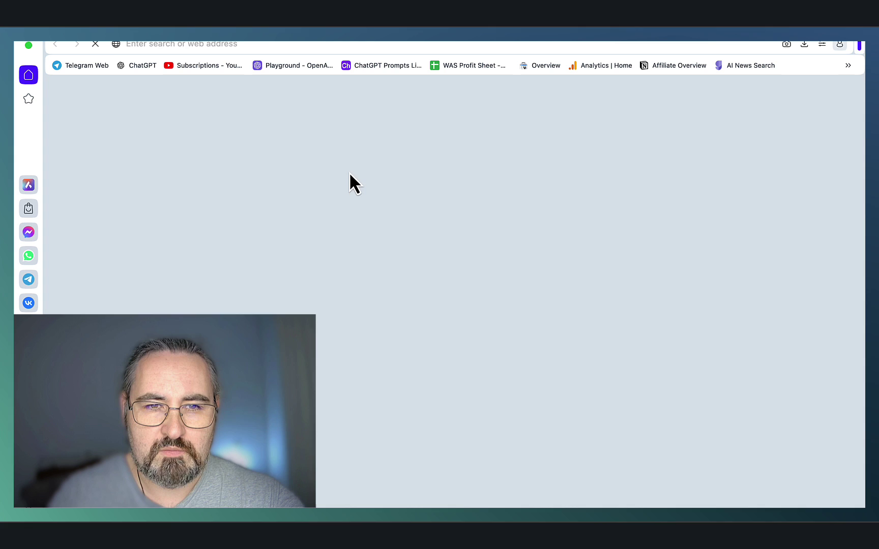
pyautogui.press('super+w')
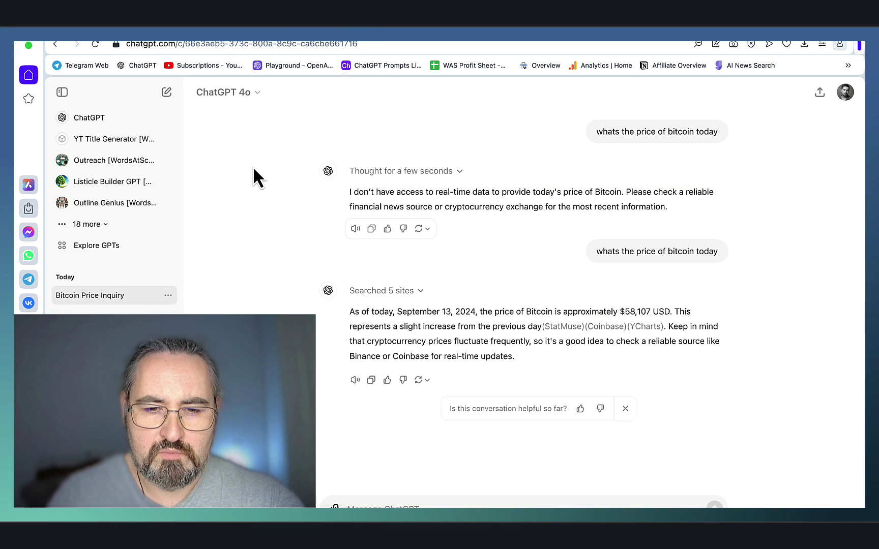
# - Start a new empty chat with o1-preview as the model
pyautogui.click(239, 97)
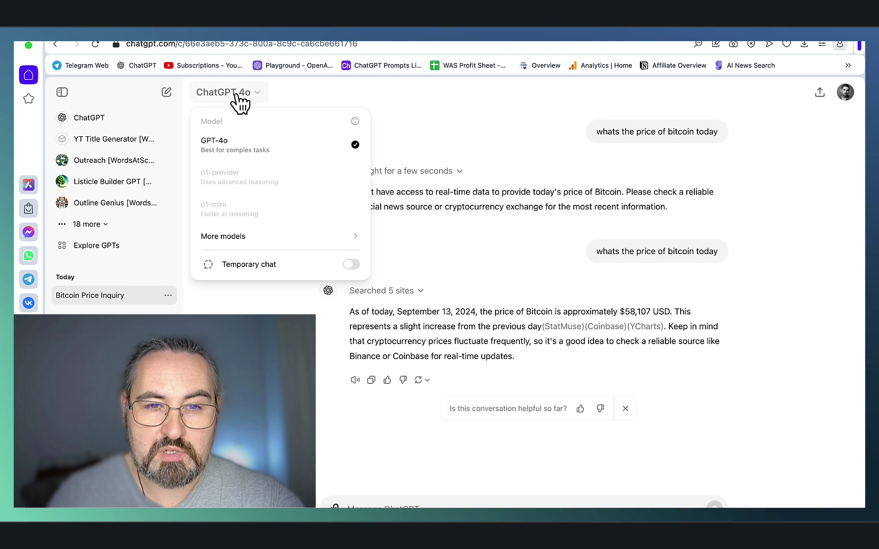
pyautogui.click(229, 172)
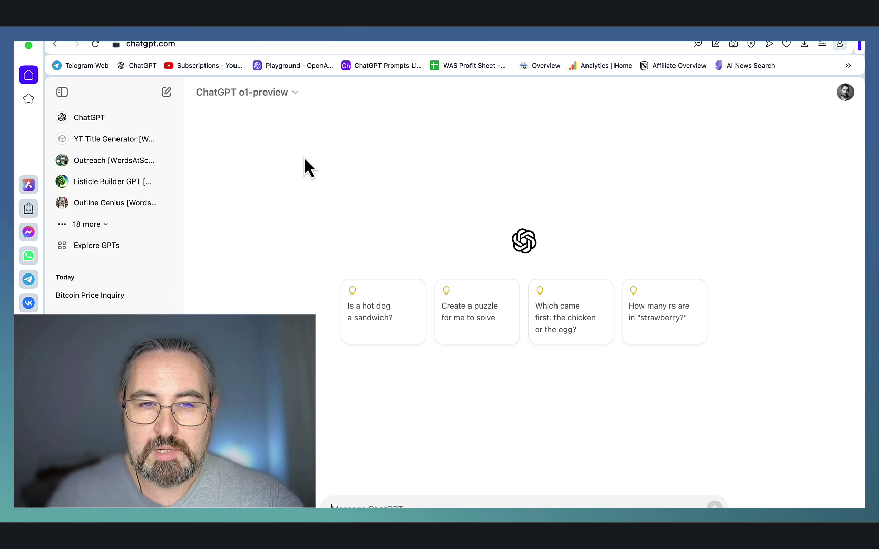
# - Paste the trickmenot.ai sitemap content-gap prompt from Airtable and send it to o1-preview
pyautogui.click(240, 38)
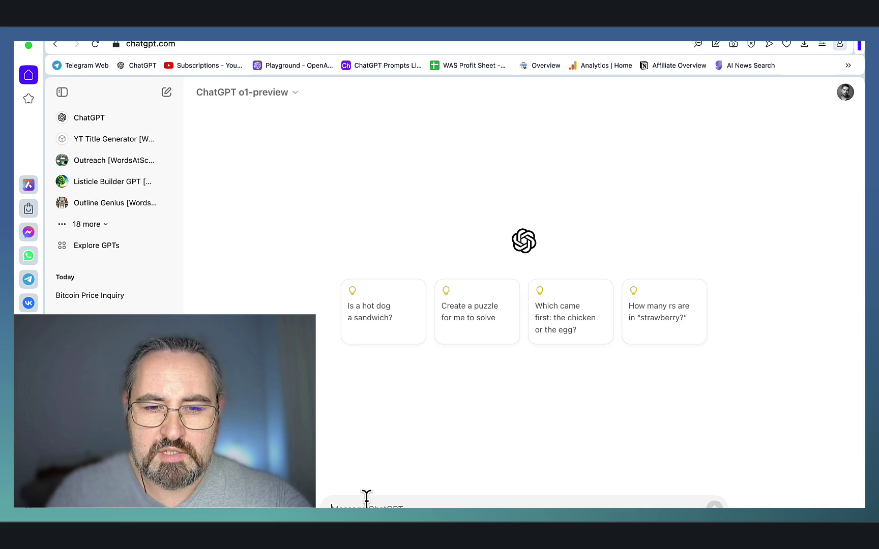
pyautogui.press('super+v')
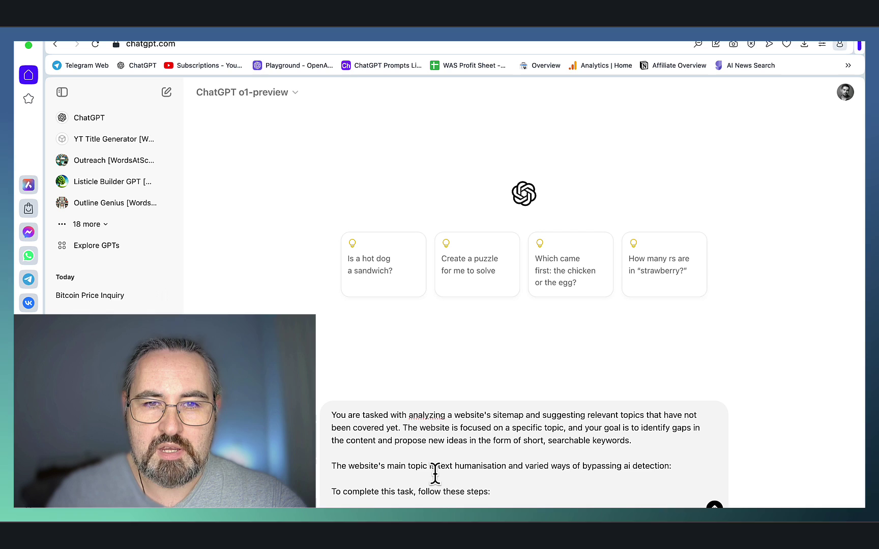
pyautogui.scroll(-5, 486, 468)
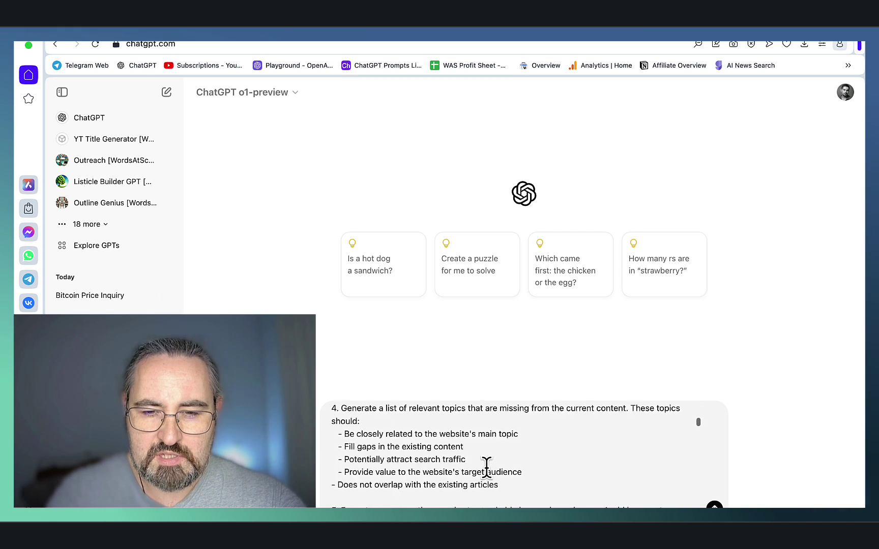
pyautogui.scroll(-15, 487, 467)
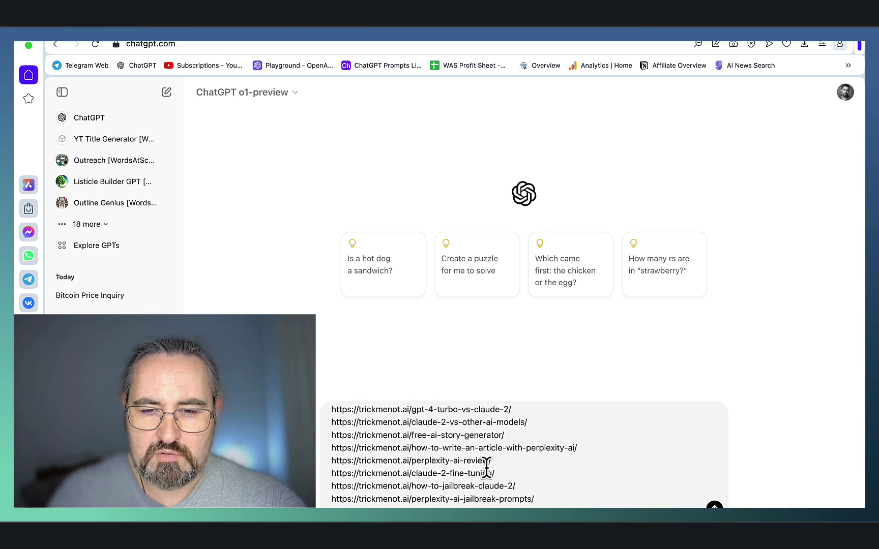
pyautogui.scroll(-3, 486, 467)
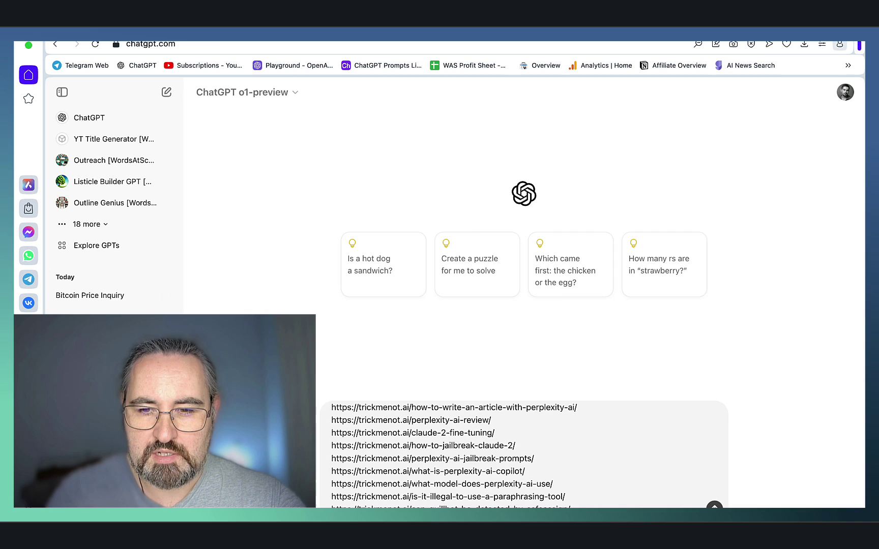
pyautogui.press('Return')
# - Copy the ten suggested AI-detection topic titles, then start a new empty chat
pyautogui.click(459, 455)
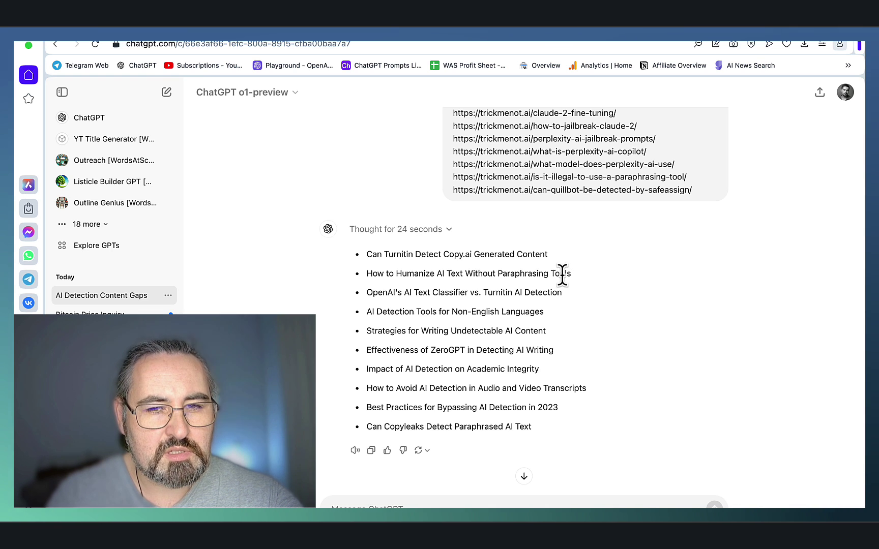
pyautogui.moveTo(570, 274); pyautogui.dragTo(365, 273)
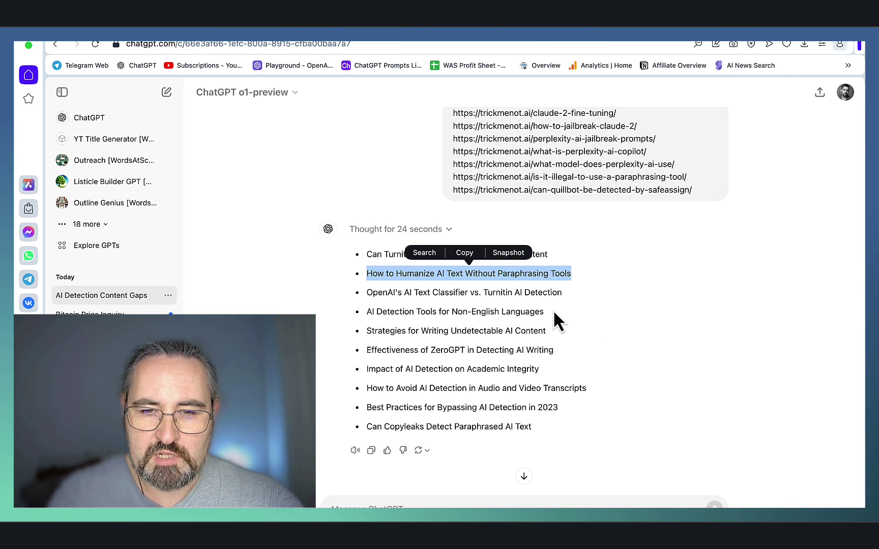
pyautogui.moveTo(554, 312); pyautogui.dragTo(366, 313)
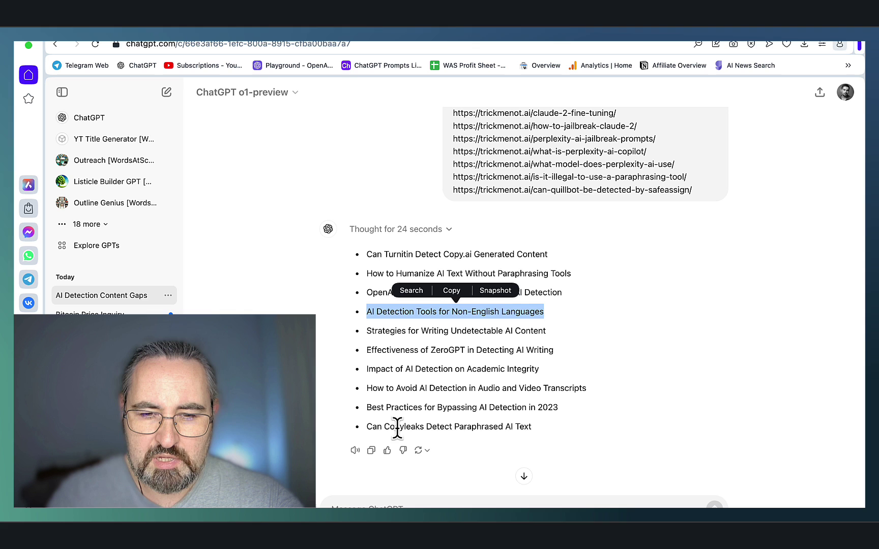
pyautogui.moveTo(548, 428); pyautogui.dragTo(359, 255)
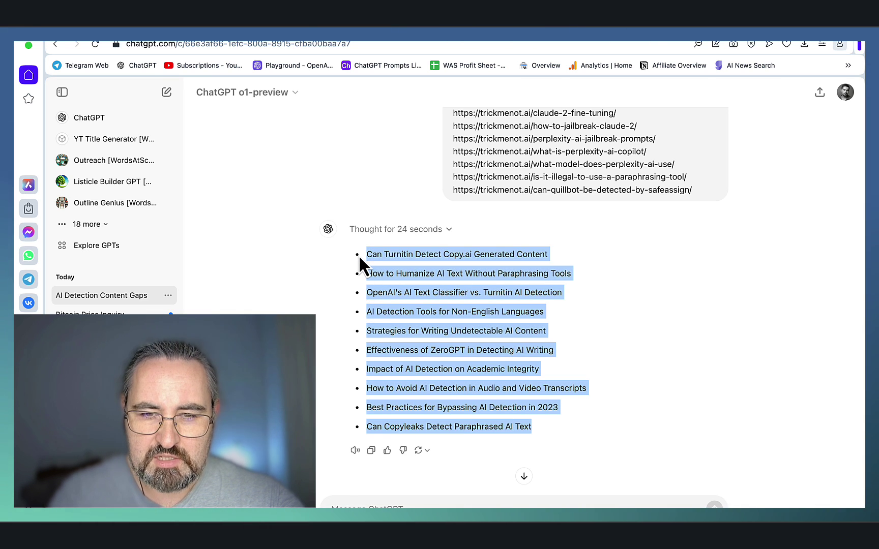
pyautogui.click(371, 450)
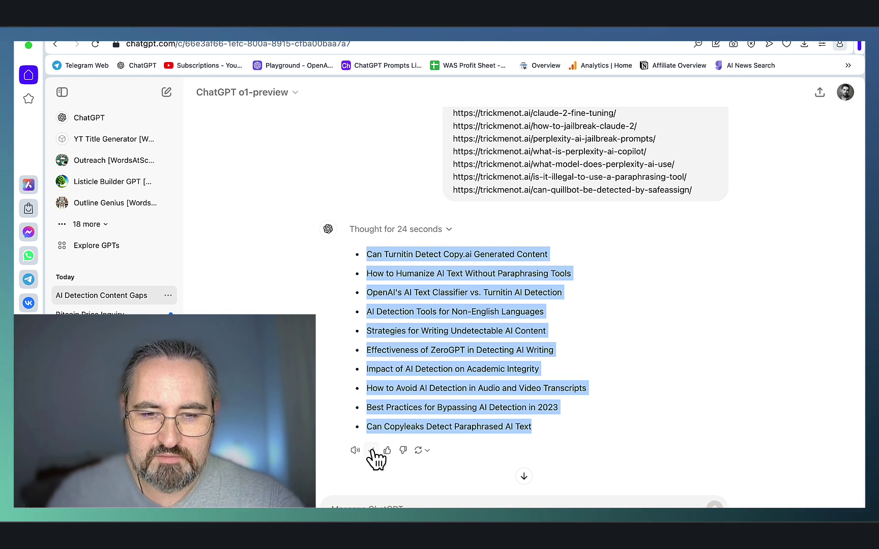
pyautogui.click(676, 333)
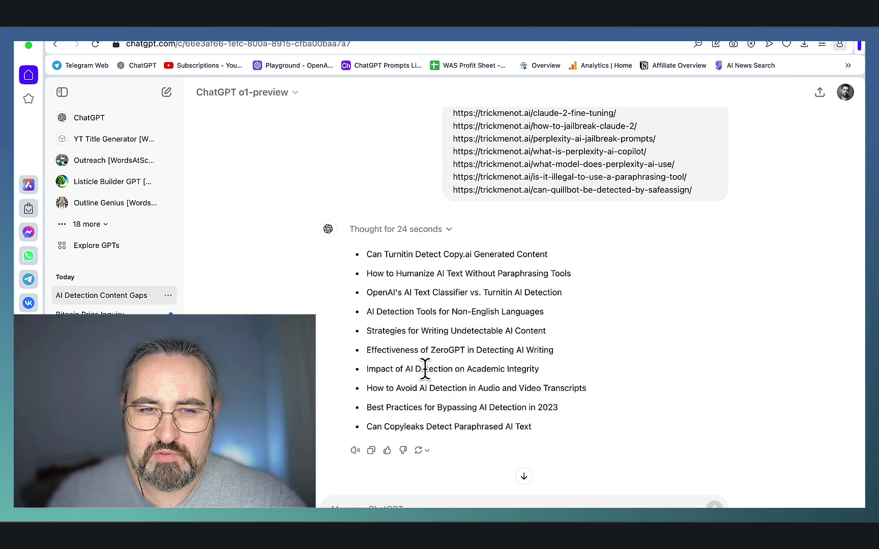
pyautogui.click(168, 93)
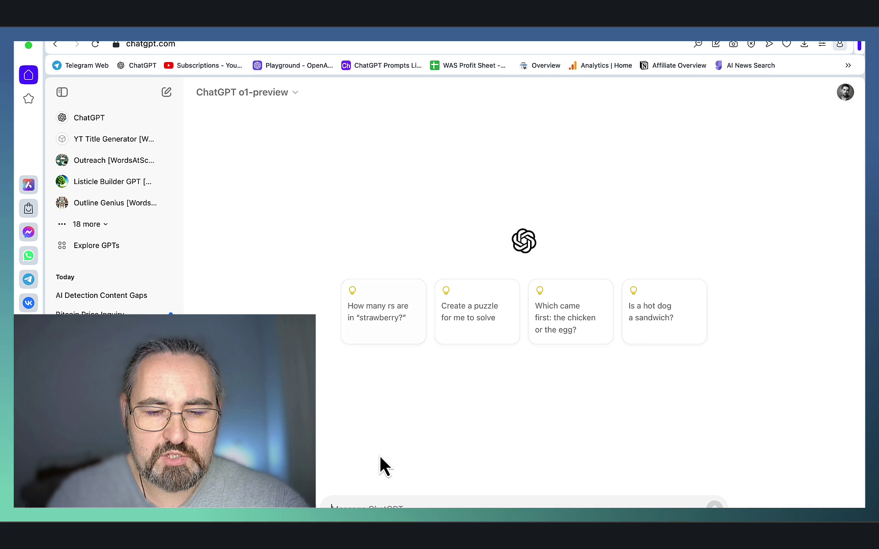
# - Paste the outline prompt for 'Ai Impact On Jobs In 2024' and open a new browser tab
pyautogui.press('super+v')
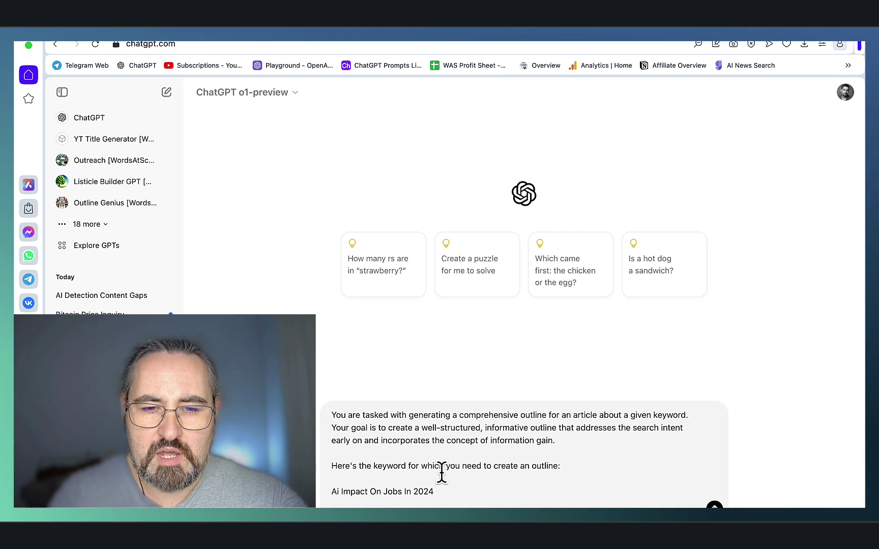
pyautogui.scroll(-2, 435, 458)
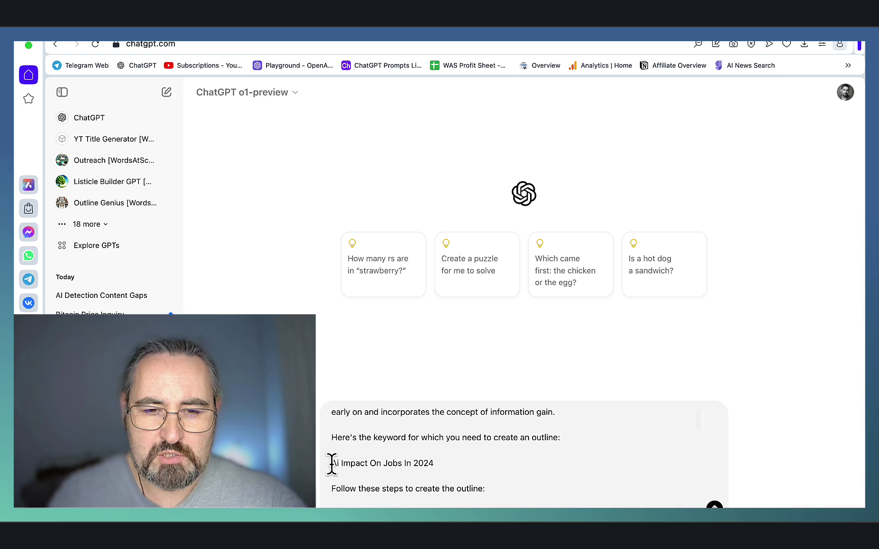
pyautogui.press('super+t')
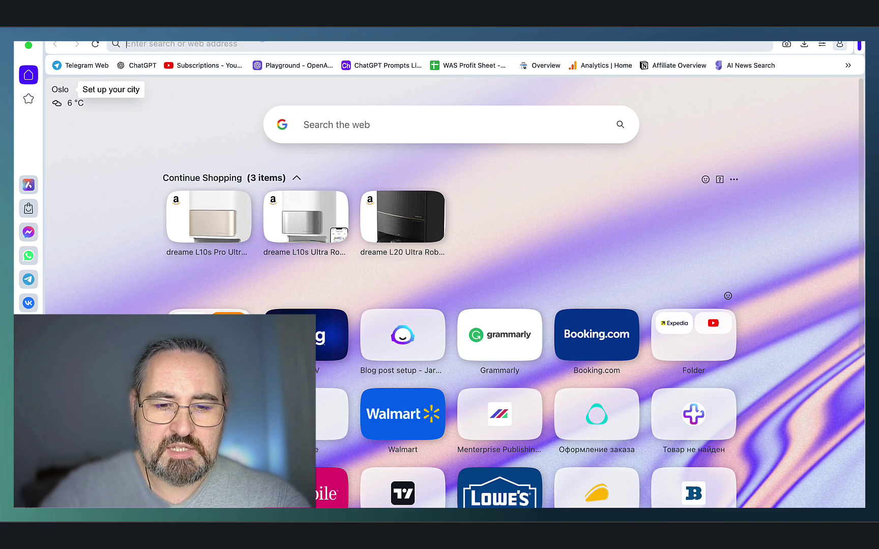
# - Load writerwatch.ai to view its AI writer ratings table, then return to ChatGPT
pyautogui.write('write')
pyautogui.press('Return')
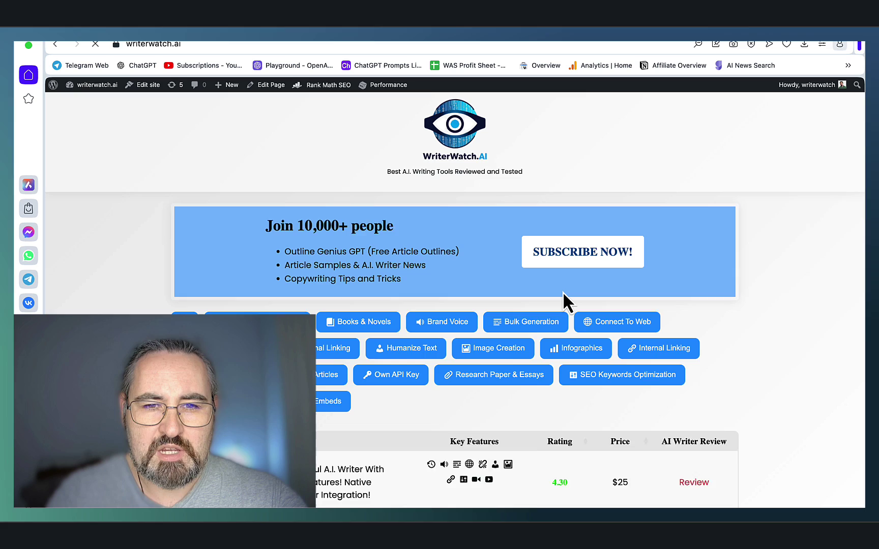
pyautogui.scroll(-7, 568, 227)
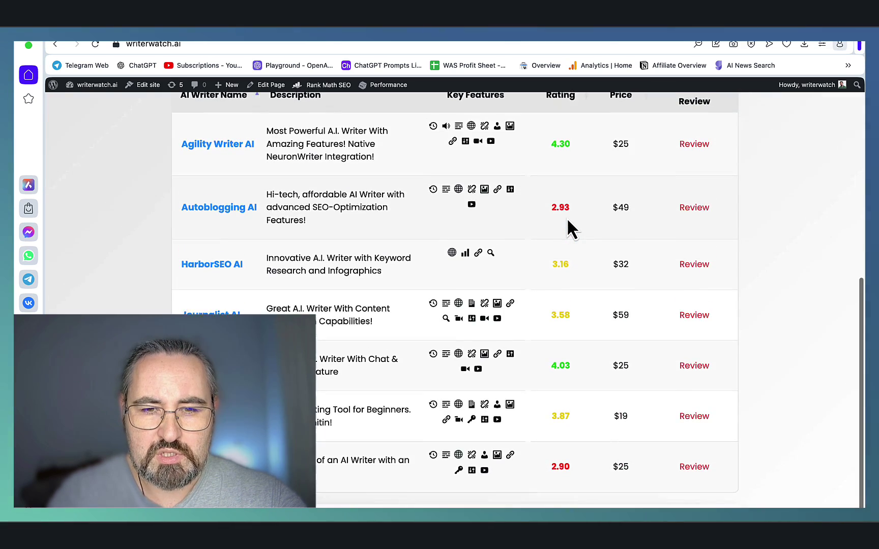
pyautogui.scroll(8, 567, 218)
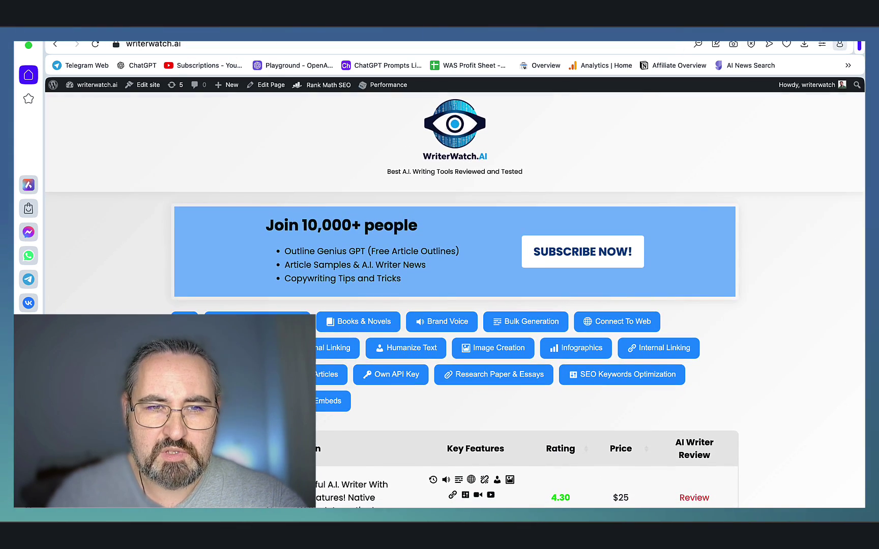
pyautogui.hotkey('ctrl', 'Tab')
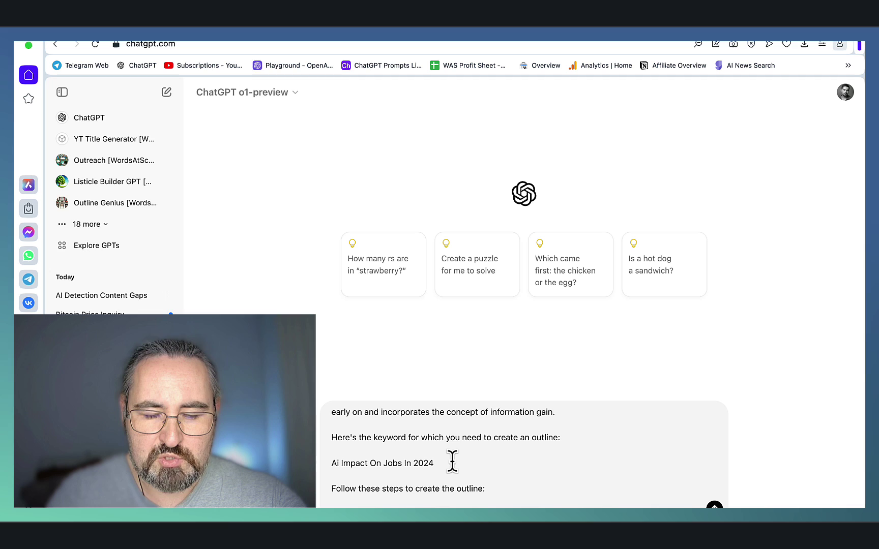
pyautogui.scroll(-4, 477, 442)
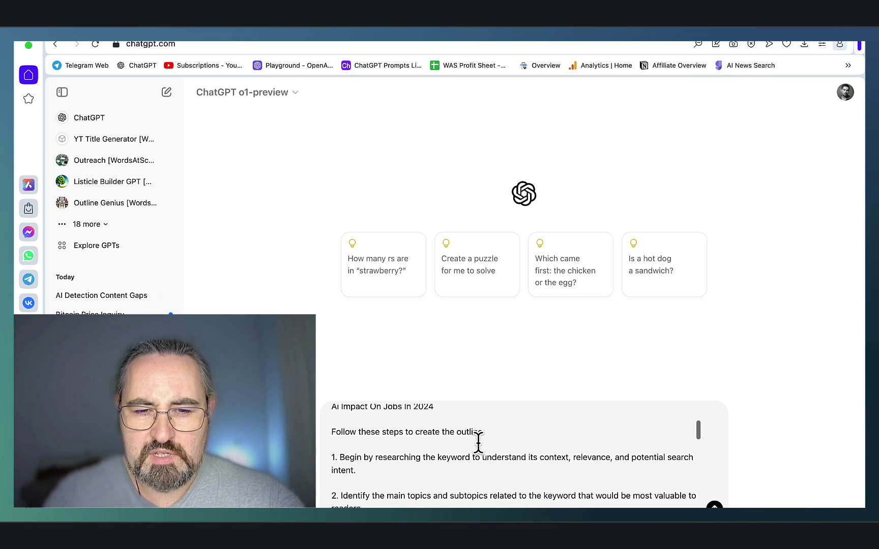
pyautogui.scroll(-3, 478, 442)
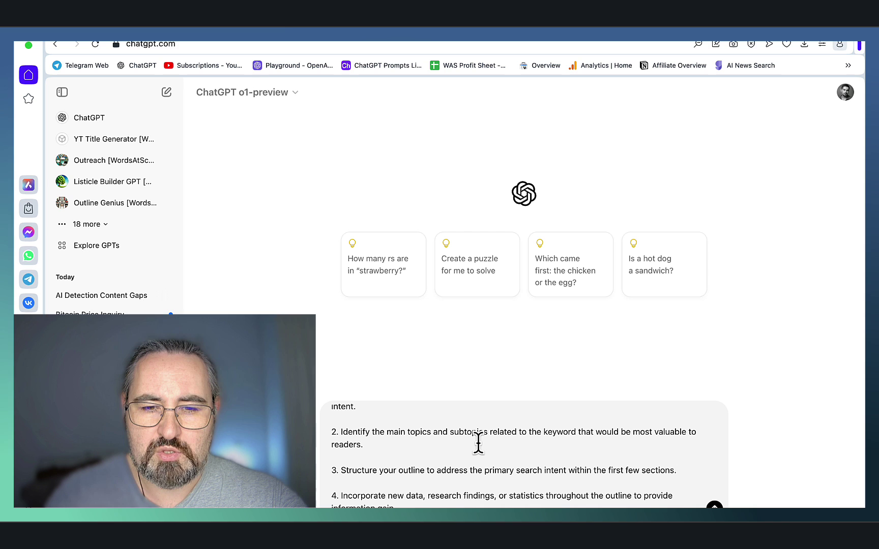
pyautogui.scroll(-3, 478, 443)
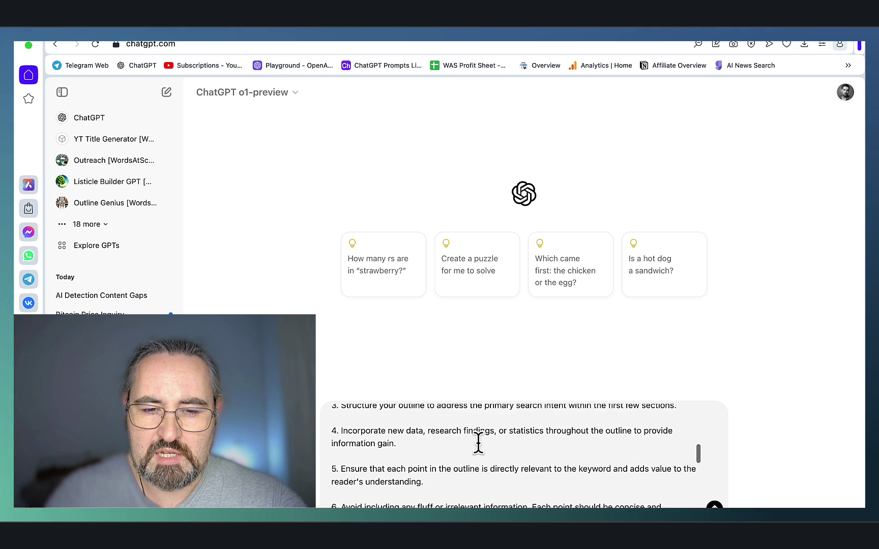
pyautogui.scroll(-3, 478, 443)
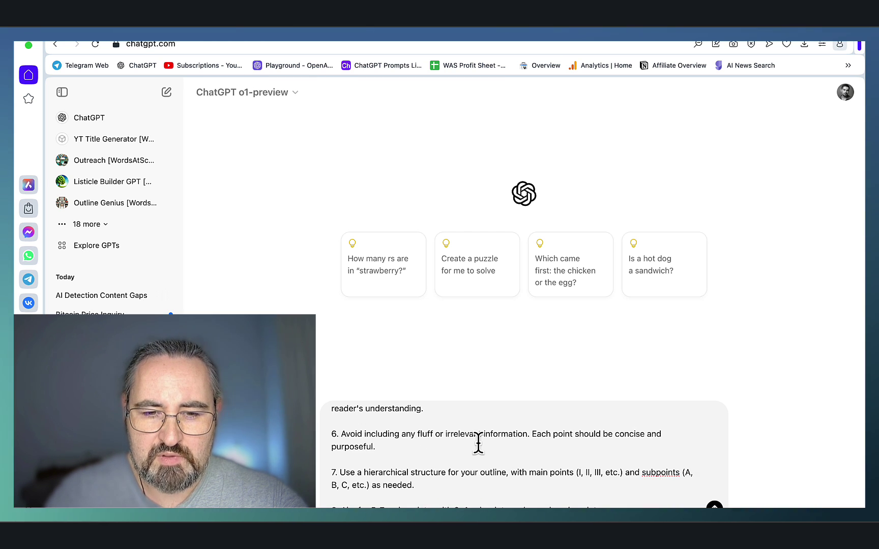
pyautogui.scroll(-3, 478, 443)
pyautogui.scroll(-3, 478, 442)
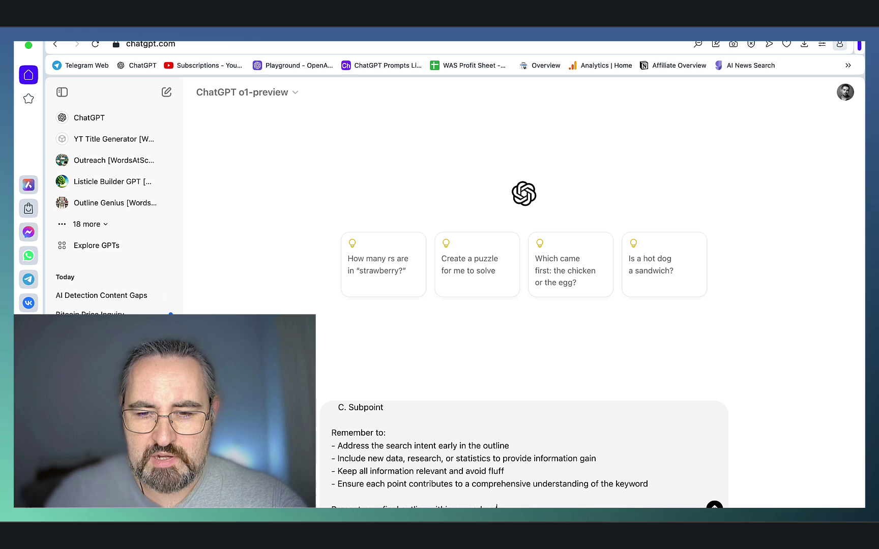
# - Send the outline prompt to o1-preview and review the eight-section outline it returns
pyautogui.click(714, 506)
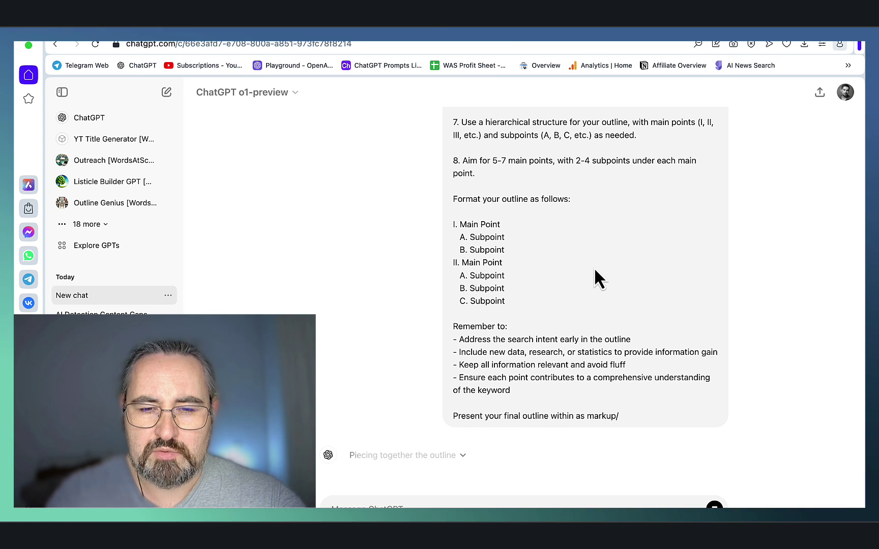
pyautogui.scroll(-7, 464, 278)
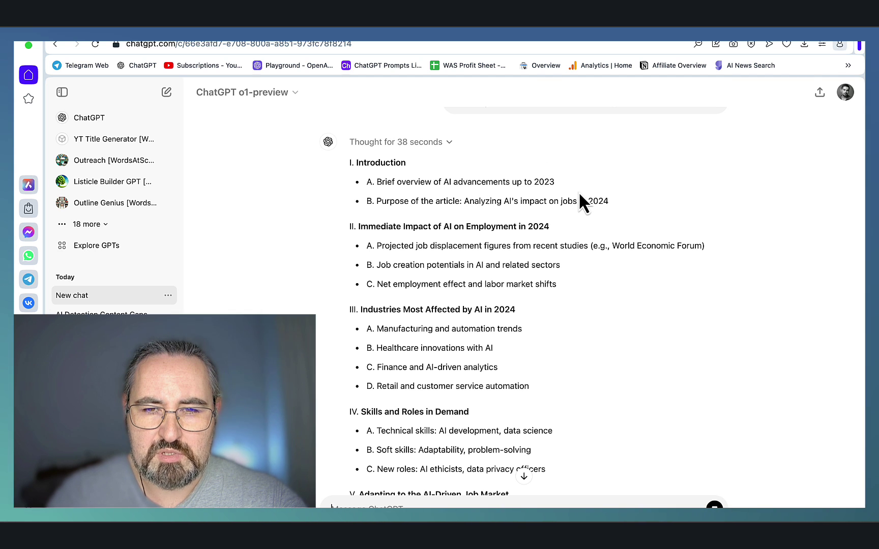
pyautogui.scroll(-3, 540, 255)
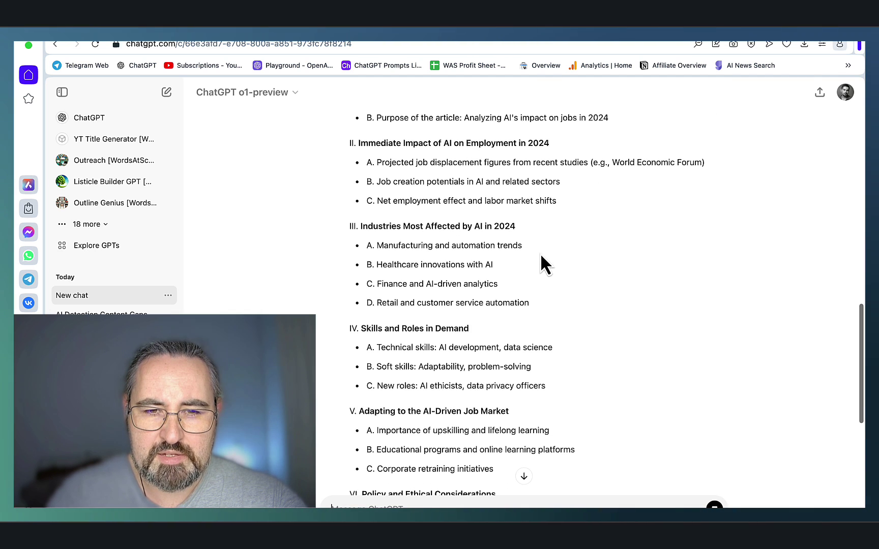
pyautogui.scroll(-3, 567, 308)
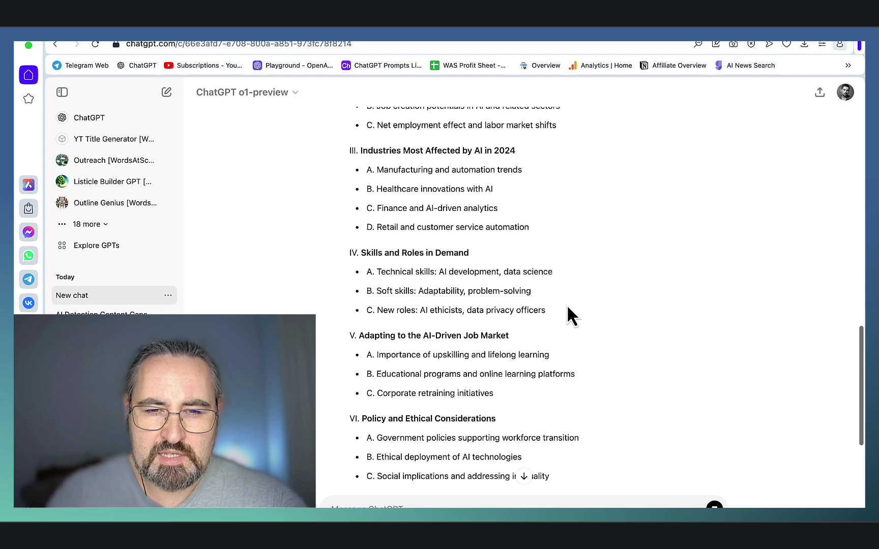
pyautogui.scroll(-3, 567, 307)
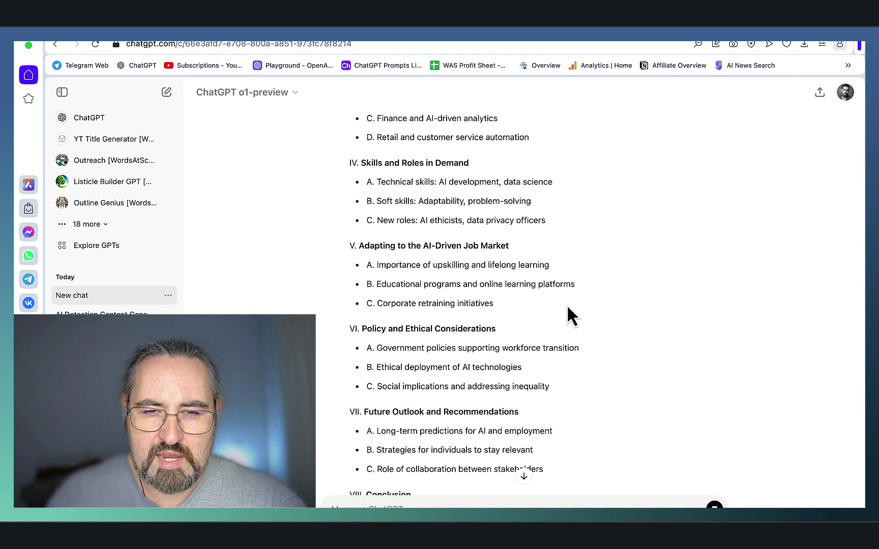
pyautogui.scroll(-3, 567, 304)
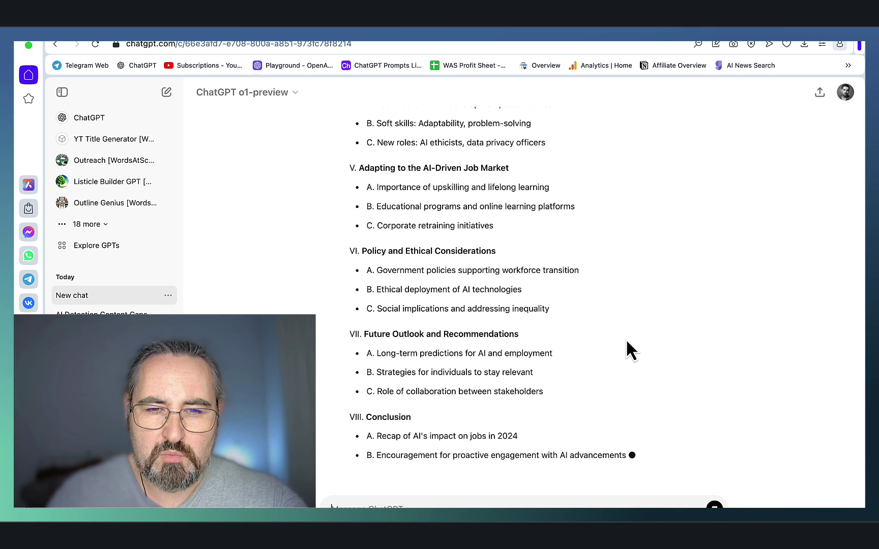
pyautogui.scroll(3, 626, 342)
pyautogui.scroll(2, 626, 342)
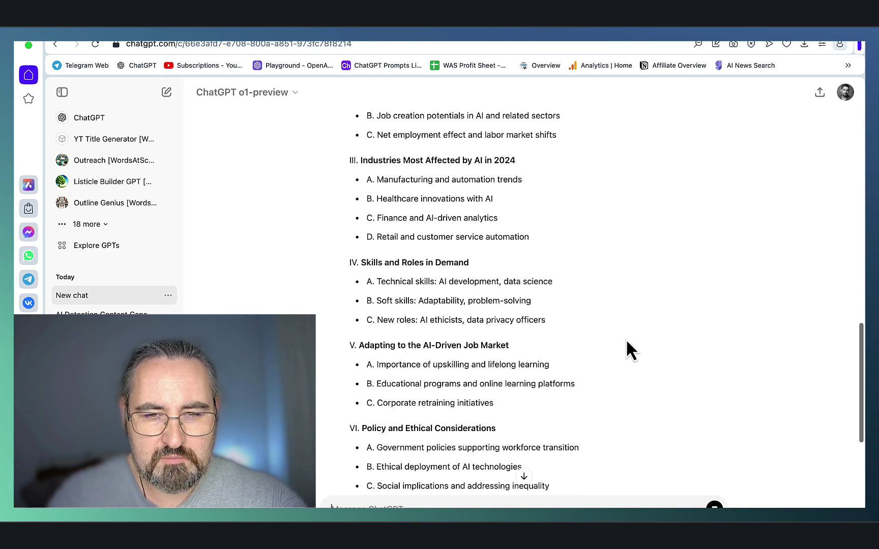
pyautogui.scroll(2, 625, 339)
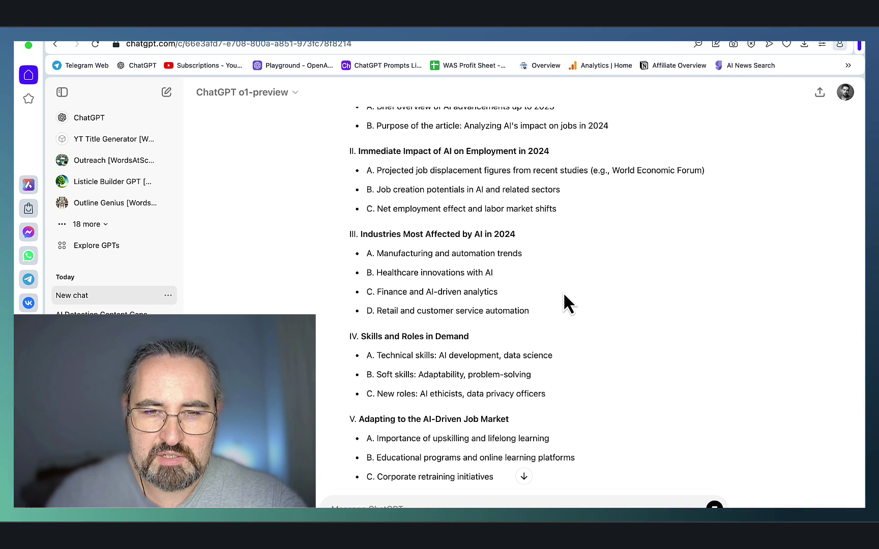
pyautogui.scroll(-5, 564, 296)
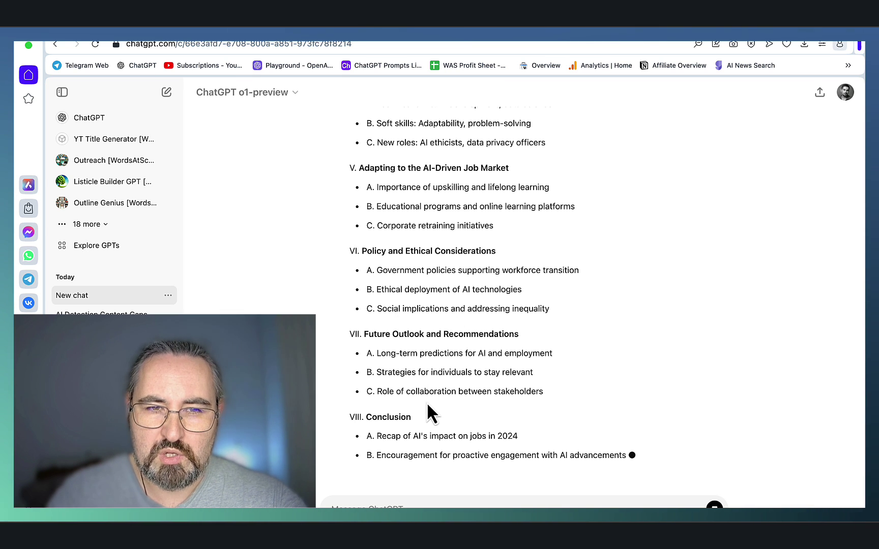
# - Ask o1-preview to challenge the outline for search intent and information gain, expanding its reasoning
pyautogui.click(440, 503)
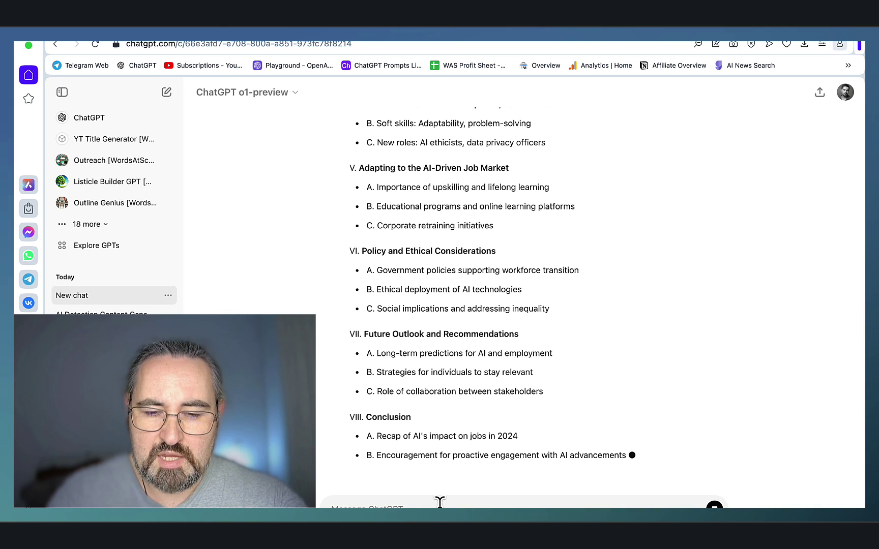
pyautogui.write('cha')
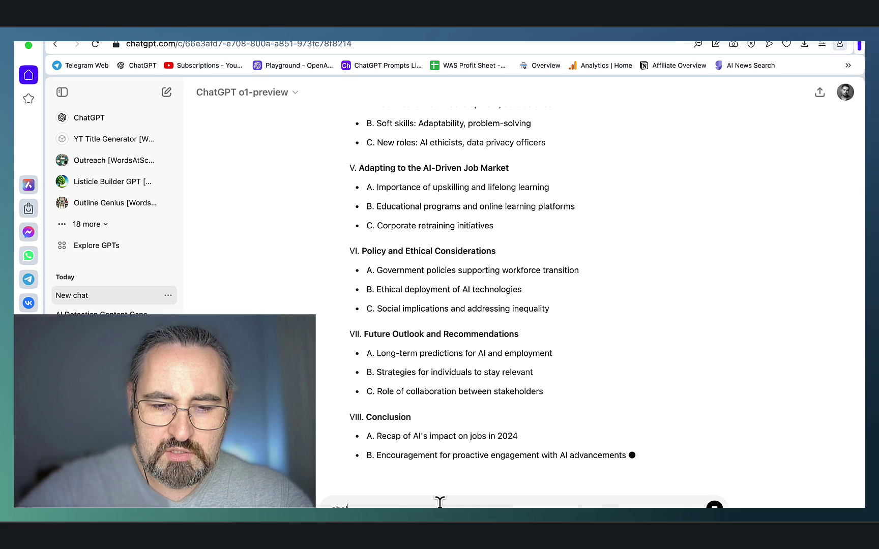
pyautogui.write('llenge the above outline')
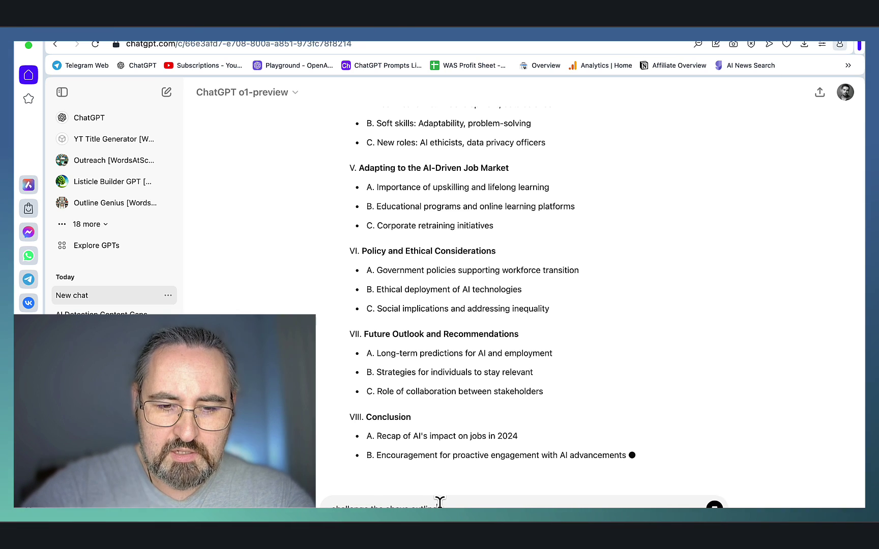
pyautogui.write(' in depth better output as ')
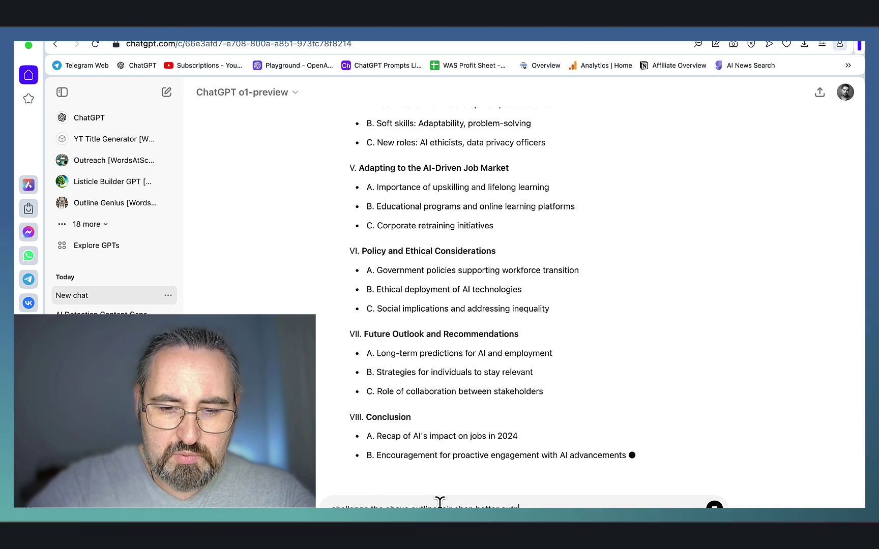
pyautogui.write('fand')
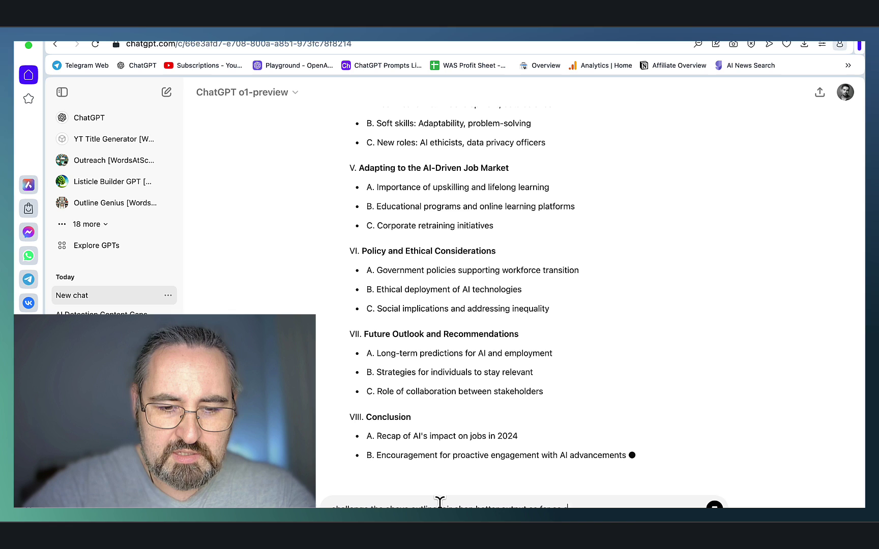
pyautogui.write(' search intent and information')
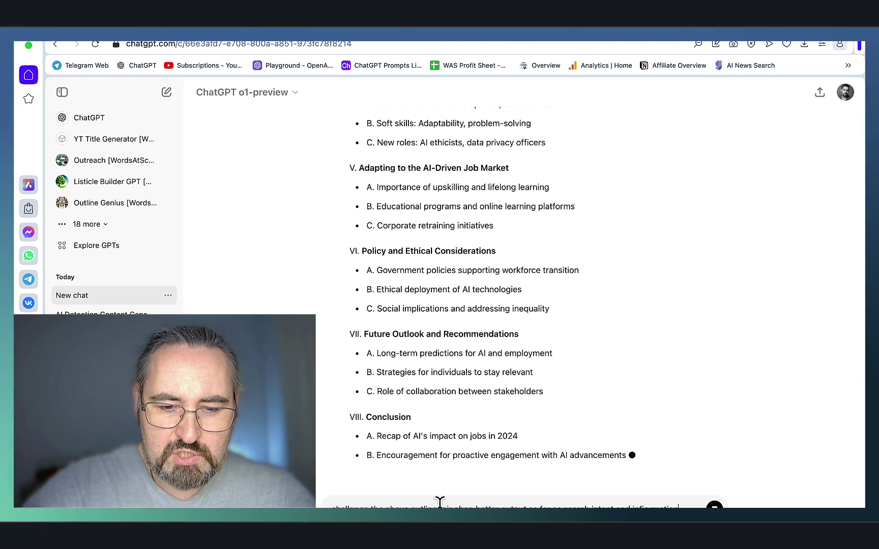
pyautogui.write(' gain')
pyautogui.hotkey('shift', 'Return')
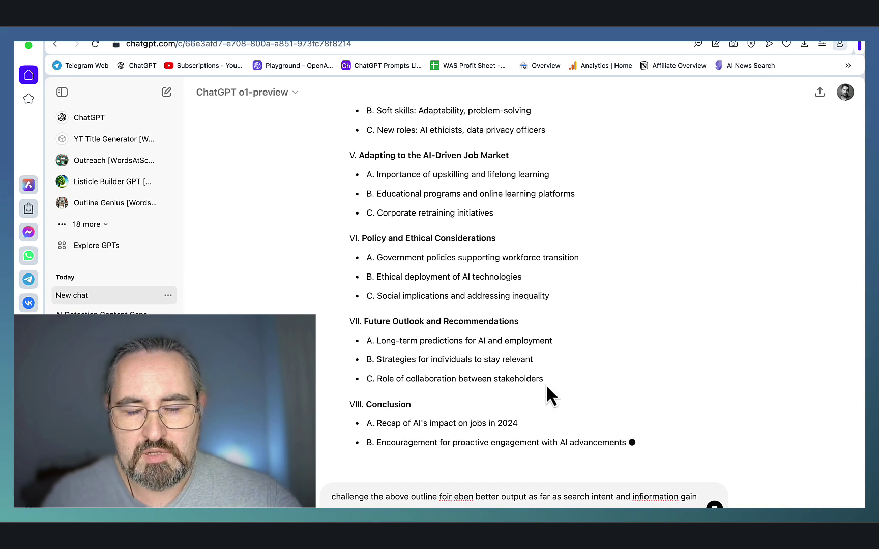
pyautogui.press('Return')
pyautogui.click(434, 456)
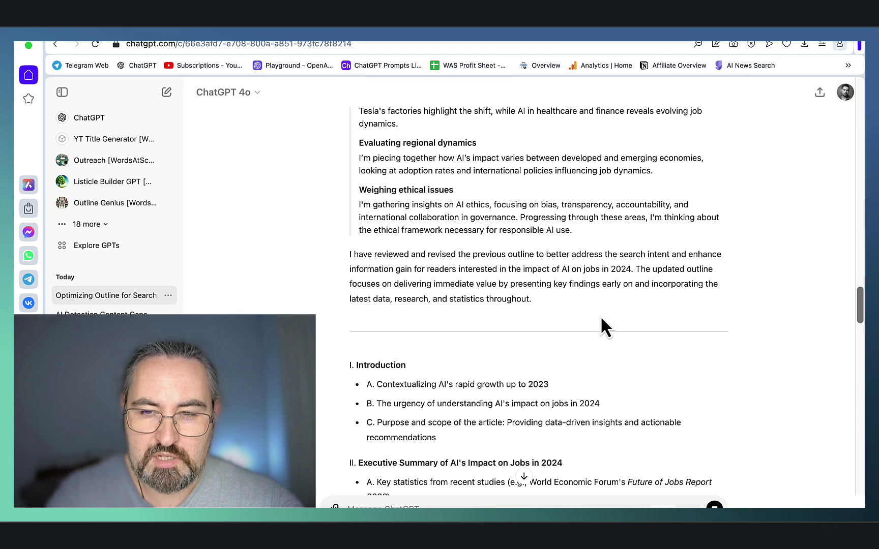
# - Read through the revised outline with its Executive Summary to the end, then start a fresh chat
pyautogui.scroll(-3, 600, 315)
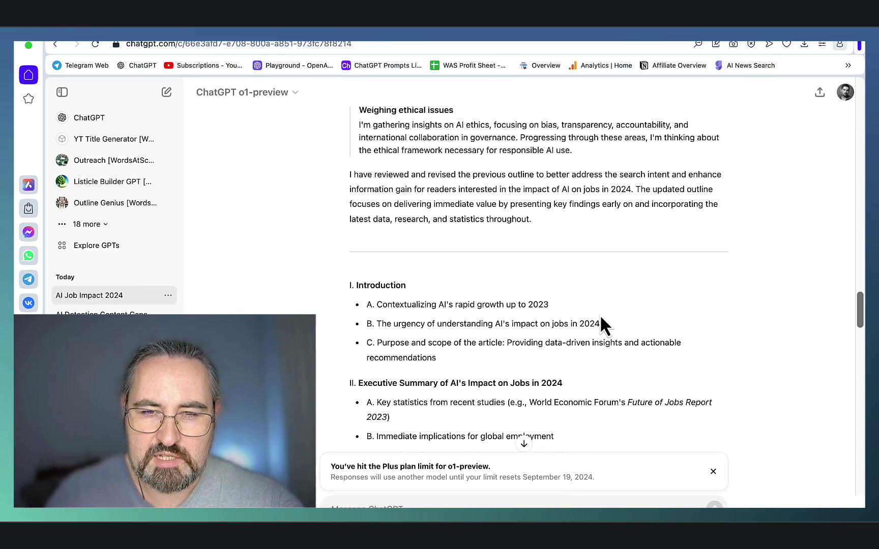
pyautogui.scroll(-3, 599, 324)
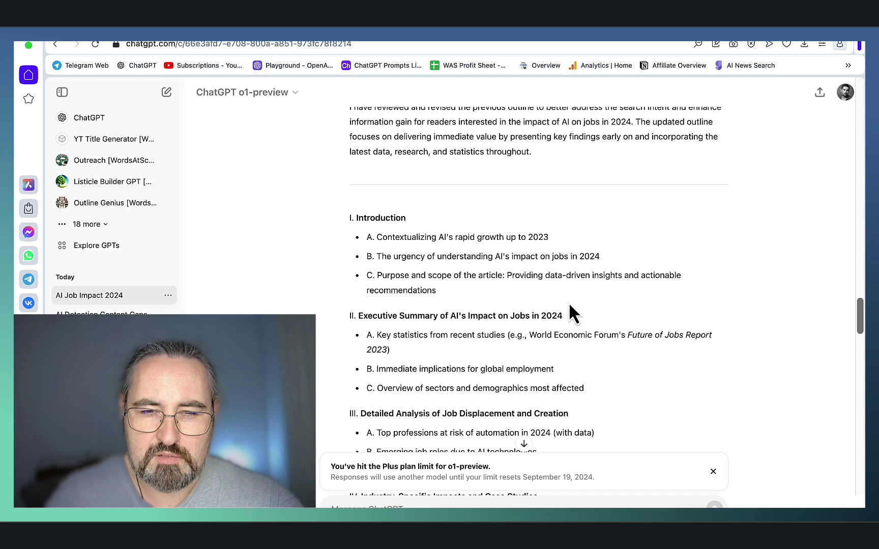
pyautogui.scroll(-2, 456, 259)
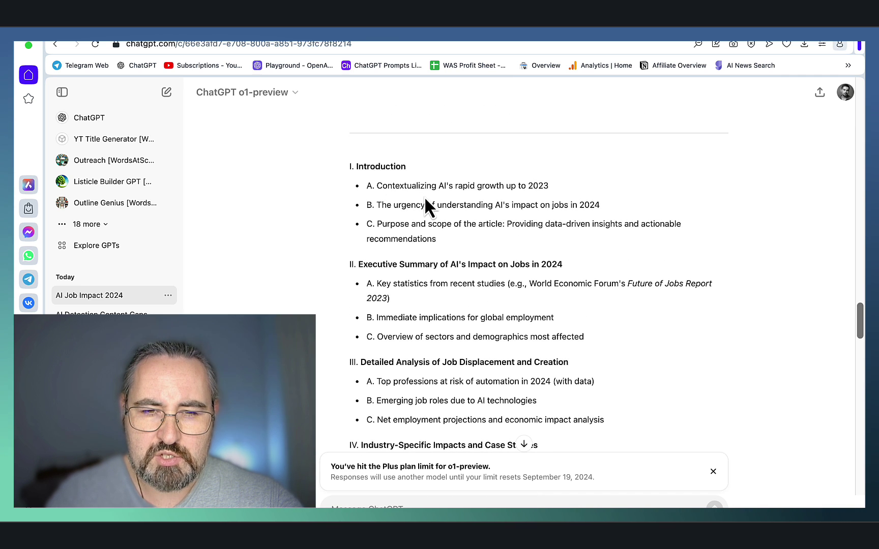
pyautogui.scroll(-2, 438, 277)
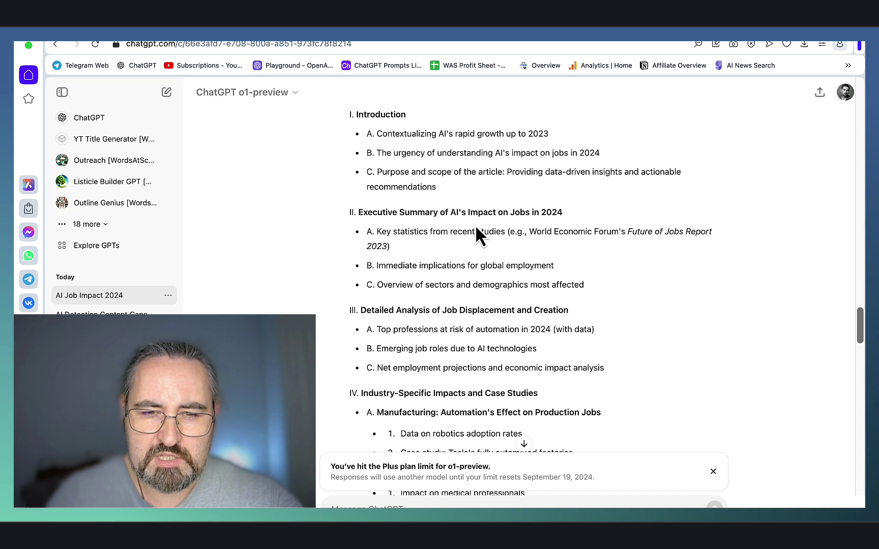
pyautogui.scroll(-3, 444, 268)
pyautogui.scroll(-2, 483, 272)
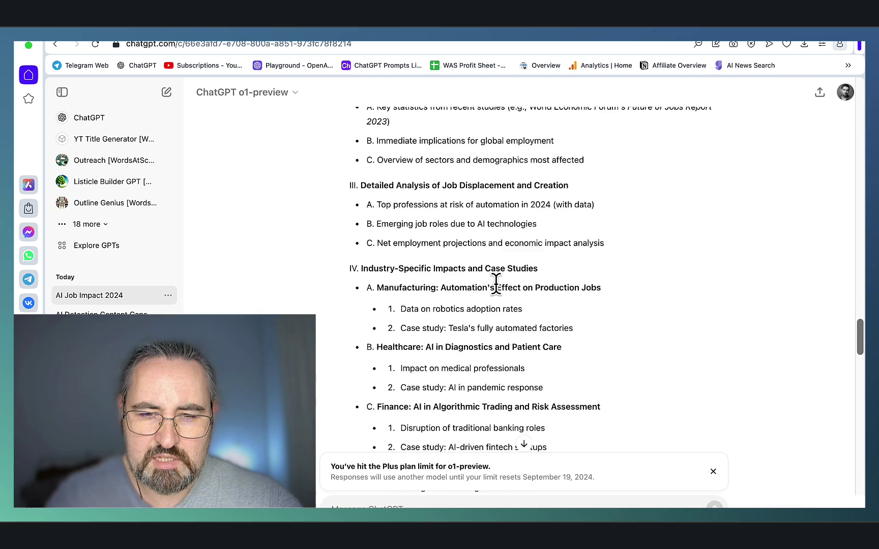
pyautogui.scroll(-1, 496, 280)
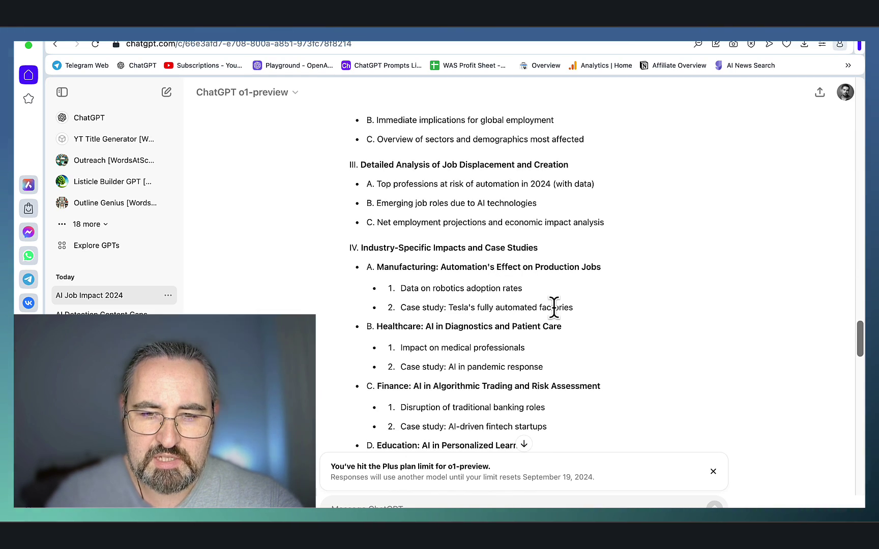
pyautogui.scroll(-5, 554, 307)
pyautogui.scroll(-3, 555, 311)
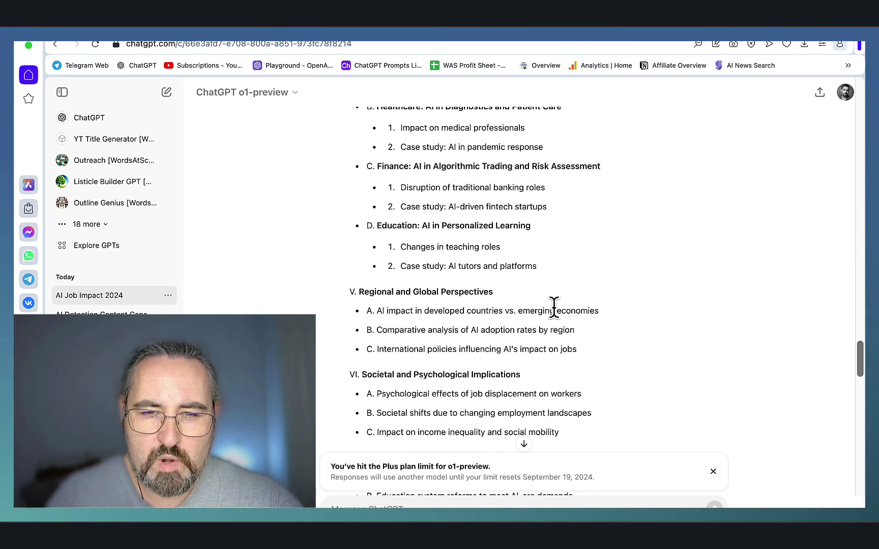
pyautogui.scroll(-4, 555, 308)
pyautogui.scroll(-15, 554, 308)
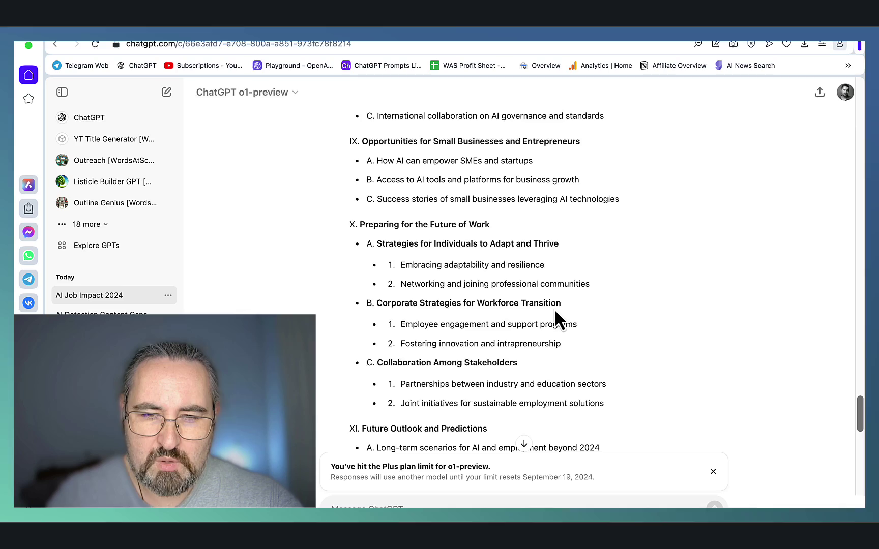
pyautogui.scroll(-3, 555, 312)
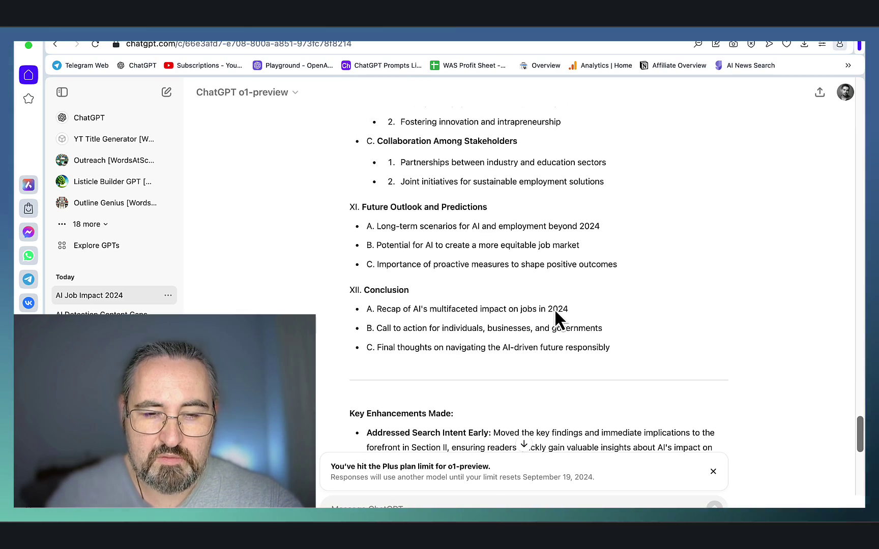
pyautogui.scroll(1, 555, 312)
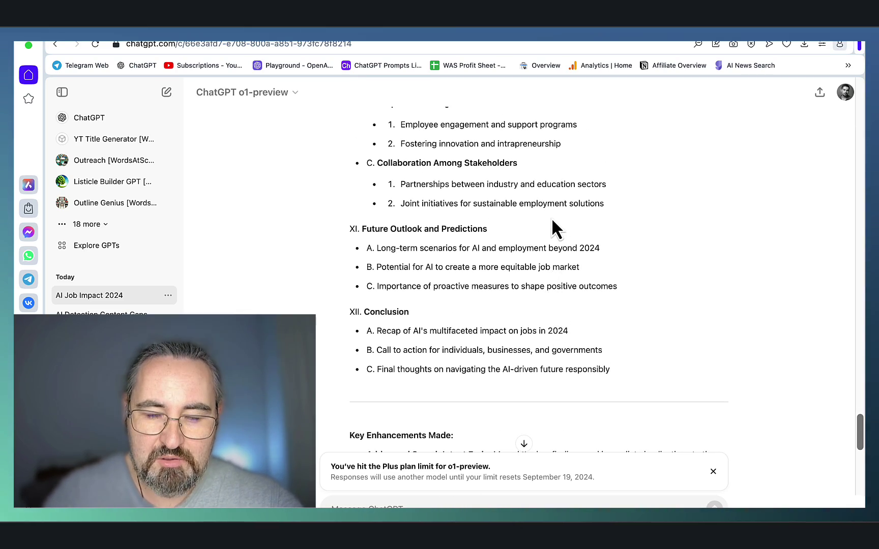
pyautogui.scroll(15, 552, 222)
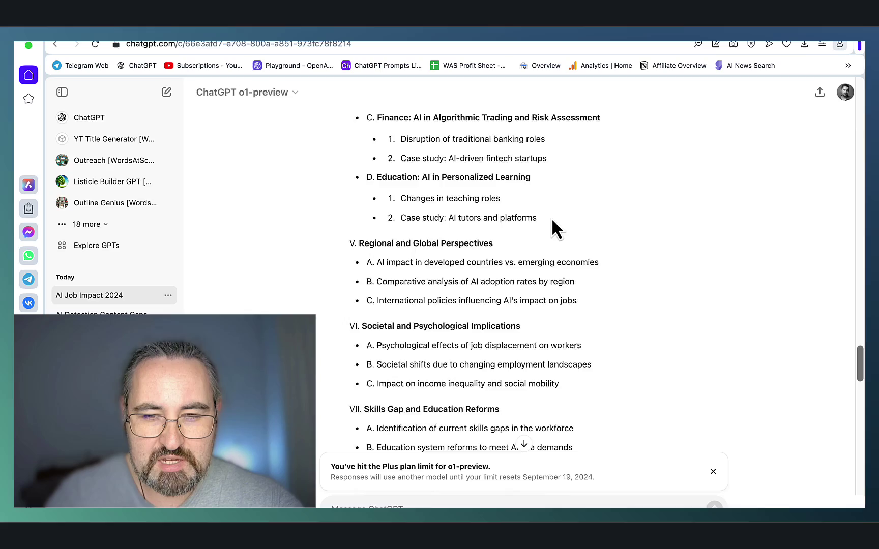
pyautogui.scroll(-20, 552, 218)
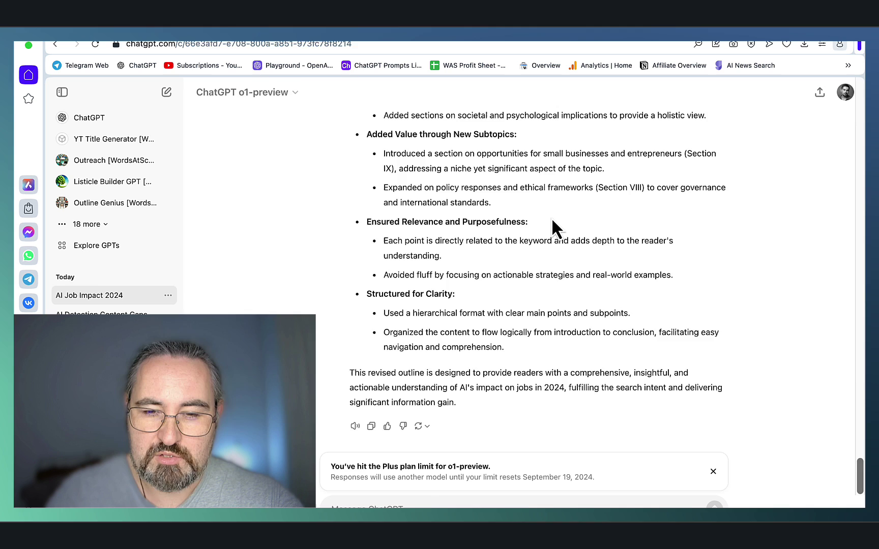
pyautogui.press('super+shift+o')
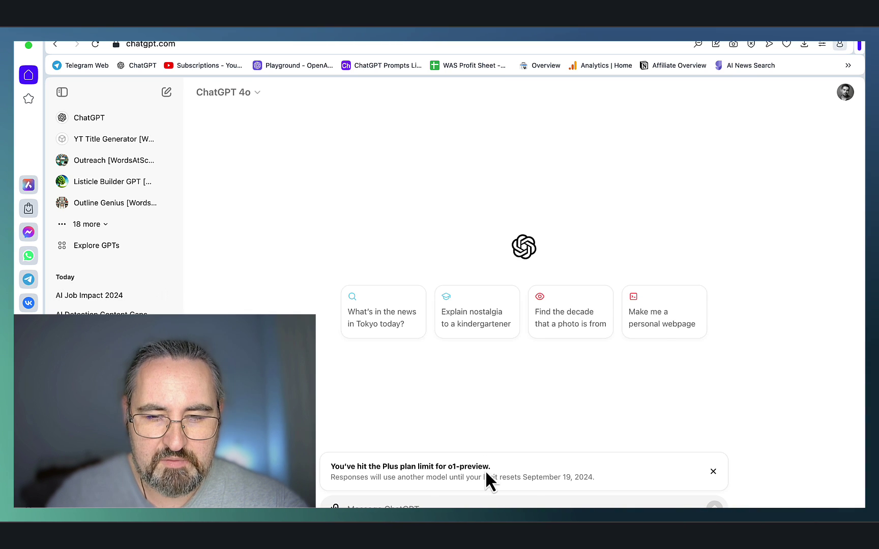
# - Switch the new chat to o1-mini and paste the saved subniche research prompt
pyautogui.click(264, 105)
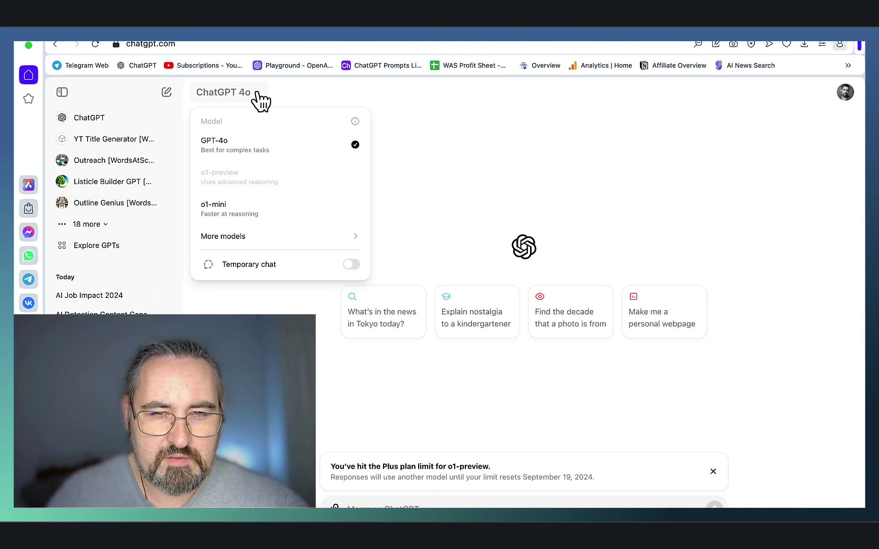
pyautogui.click(210, 209)
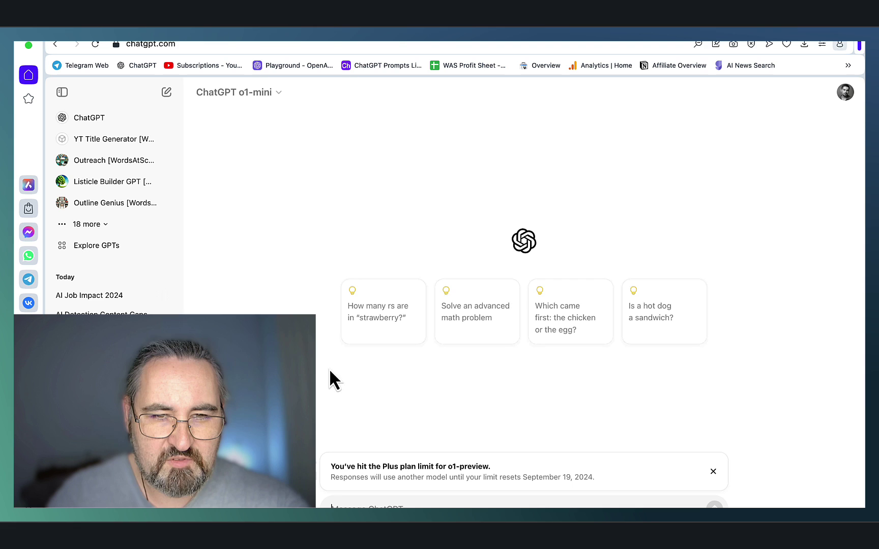
pyautogui.press('super+v')
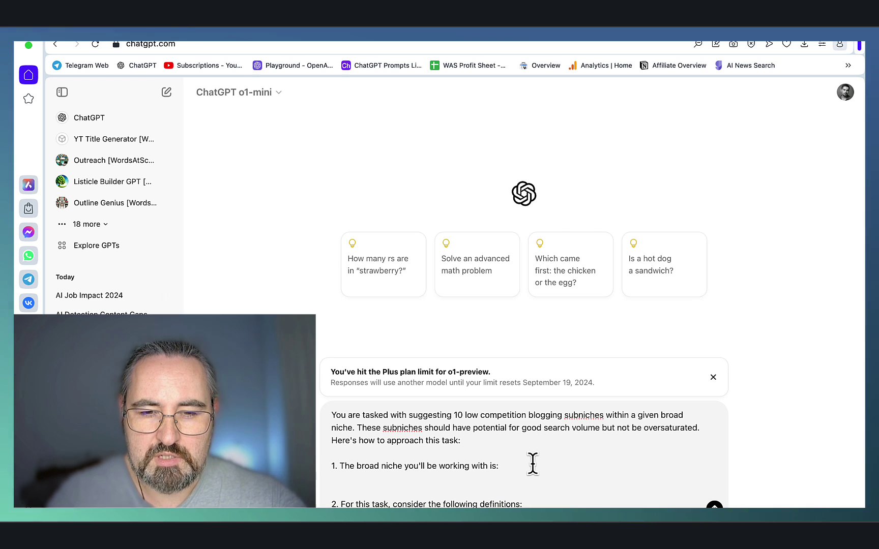
# - Fill in 'diamonds' as the broad niche after 'is:' in the prompt
pyautogui.scroll(-1, 402, 413)
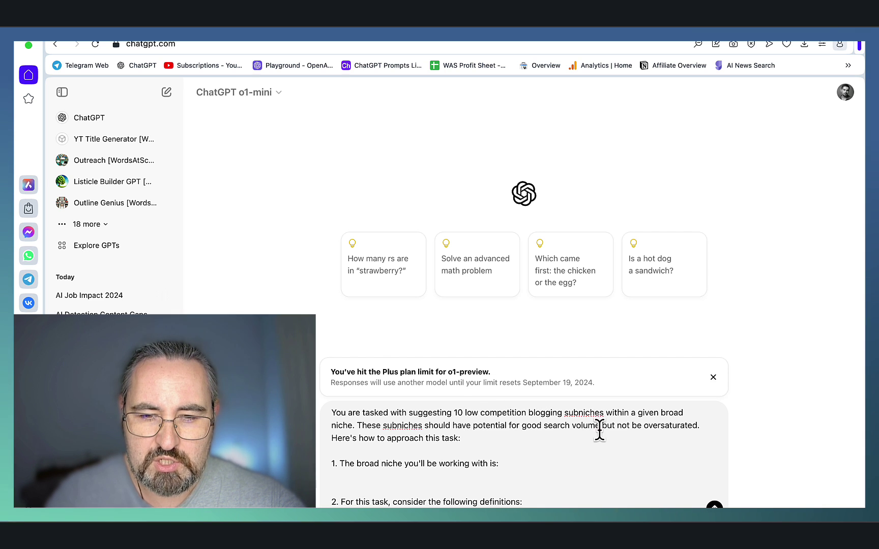
pyautogui.scroll(-10, 587, 452)
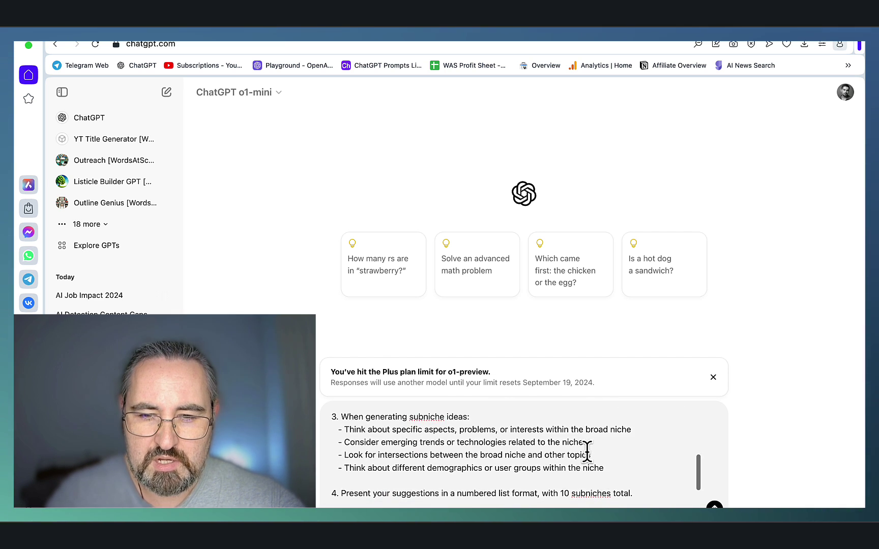
pyautogui.scroll(10, 587, 451)
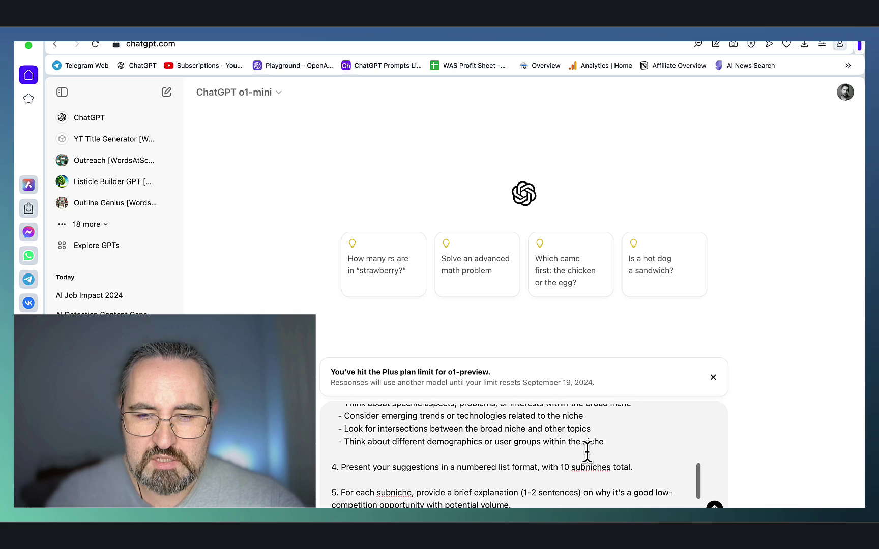
pyautogui.scroll(2, 587, 452)
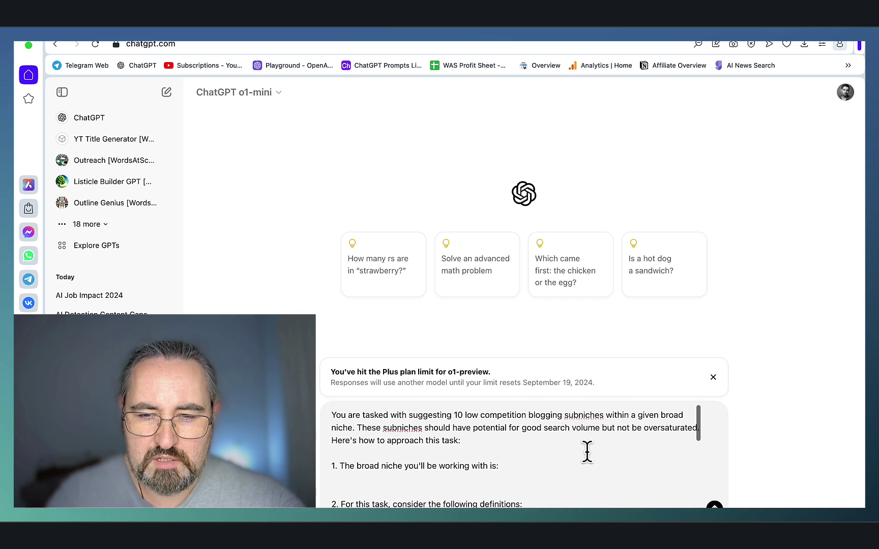
pyautogui.click(508, 464)
pyautogui.write('diamonds')
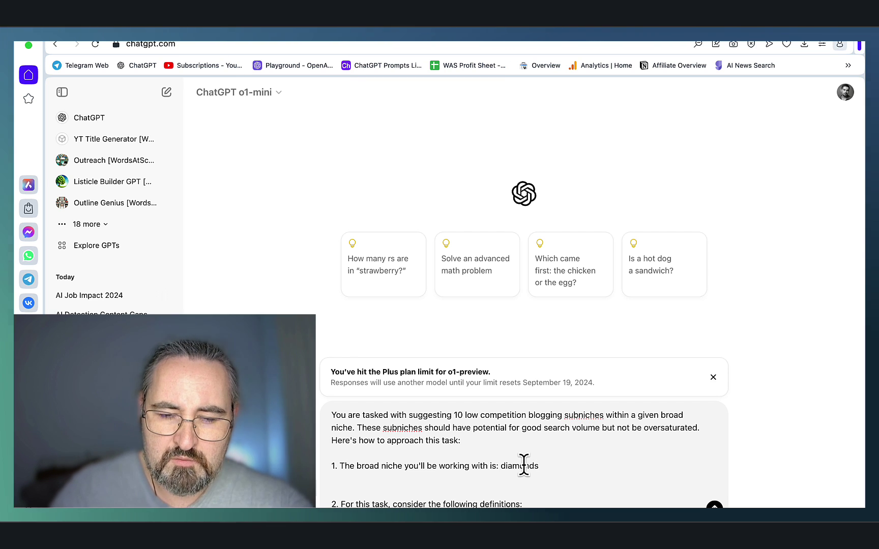
# - Send the diamonds prompt and read through o1-mini's ten low-competition subniches
pyautogui.click(715, 506)
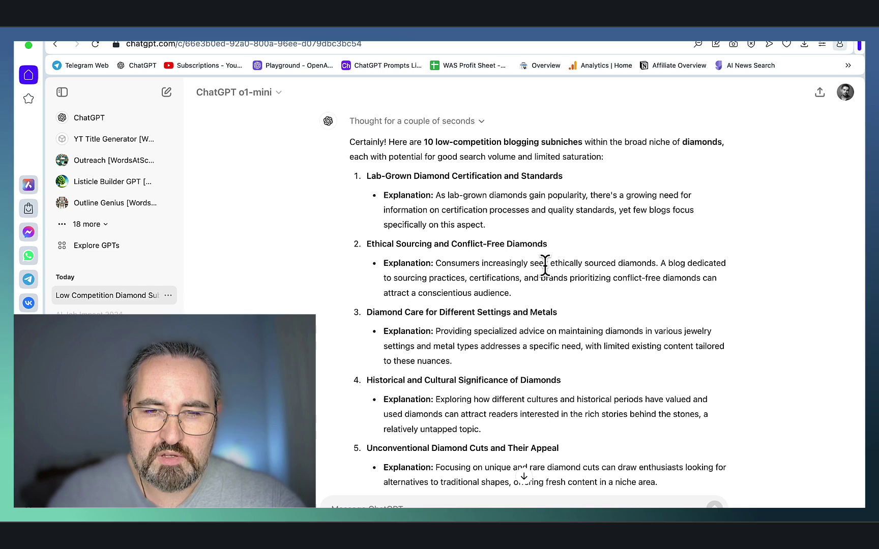
pyautogui.scroll(-4, 631, 305)
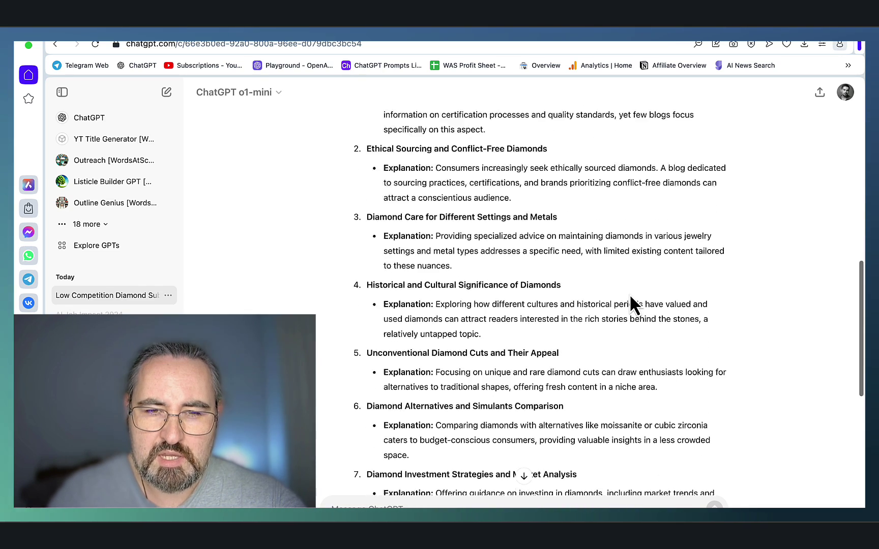
pyautogui.scroll(-3, 631, 304)
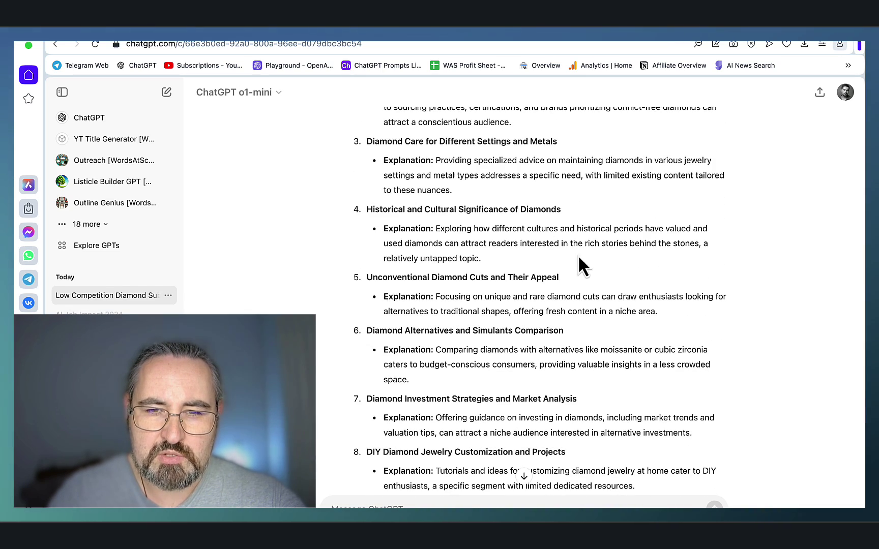
pyautogui.scroll(-3, 553, 328)
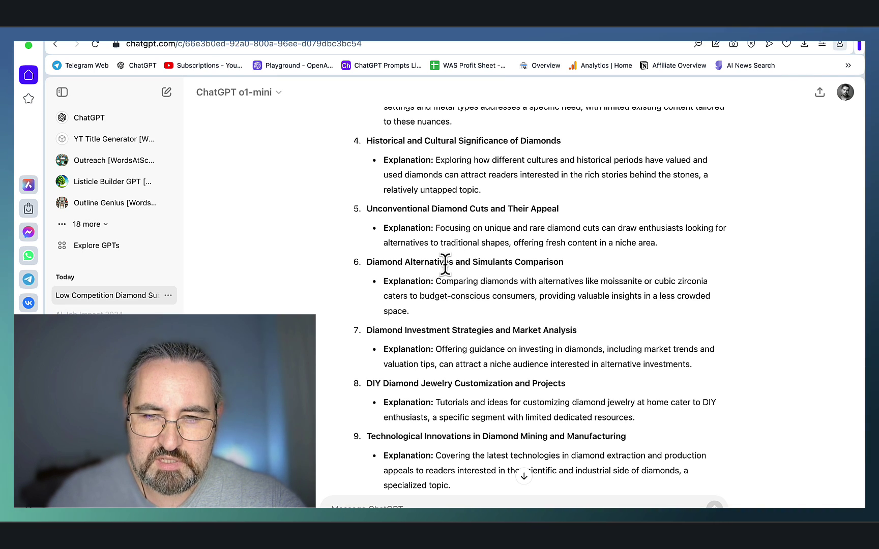
pyautogui.scroll(-2, 612, 294)
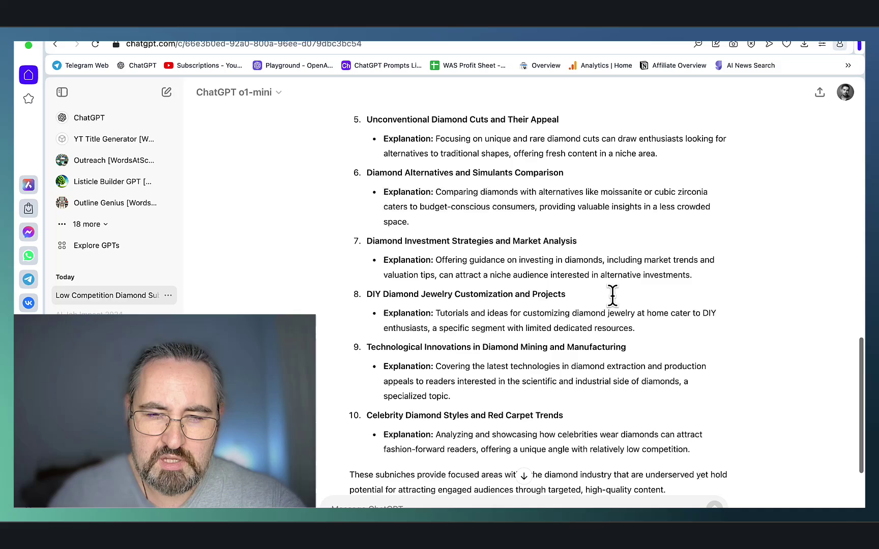
pyautogui.scroll(-2, 483, 292)
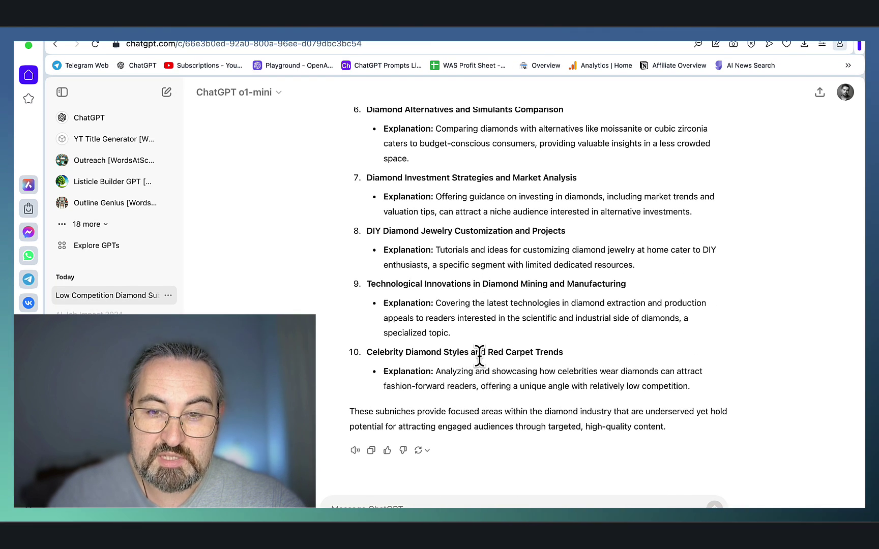
# - Highlight the tenth subniche heading, then bring up the Airtable prompts library
pyautogui.moveTo(577, 352); pyautogui.dragTo(367, 352)
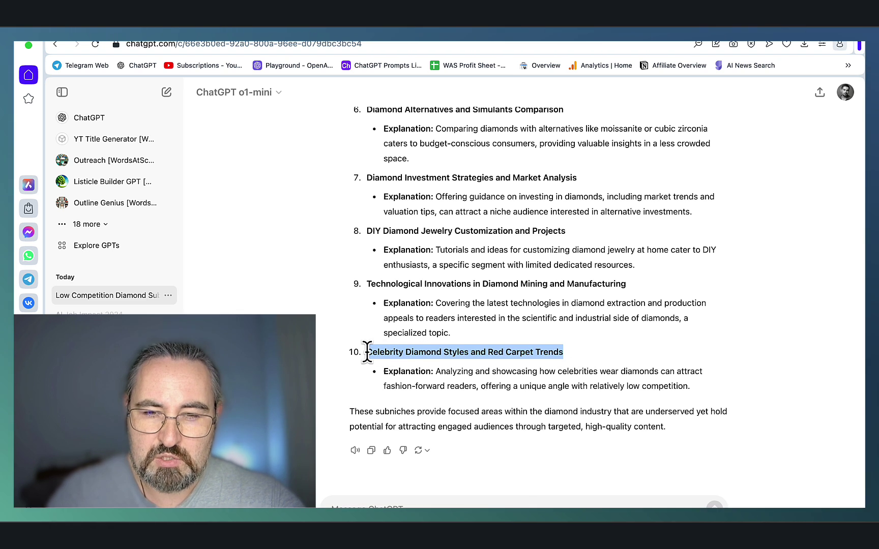
pyautogui.click(634, 346)
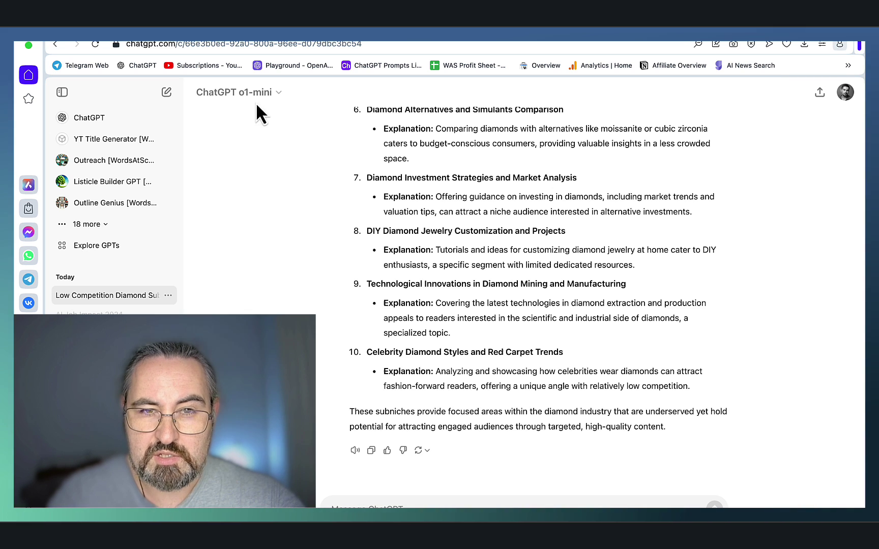
pyautogui.hotkey('ctrl', 'Tab')
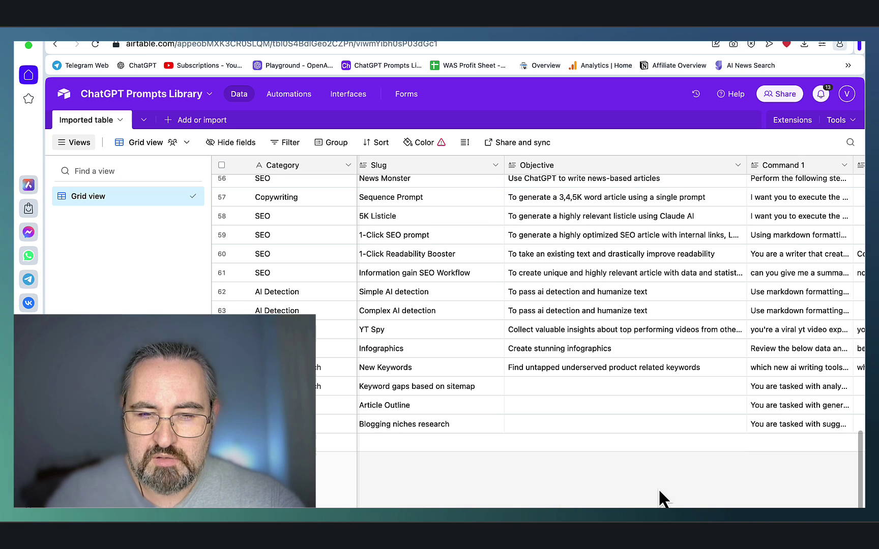
# - Review the Keyword gaps, Article Outline and Blogging niches research prompts, then return to ChatGPT
pyautogui.click(789, 387)
pyautogui.click(727, 423)
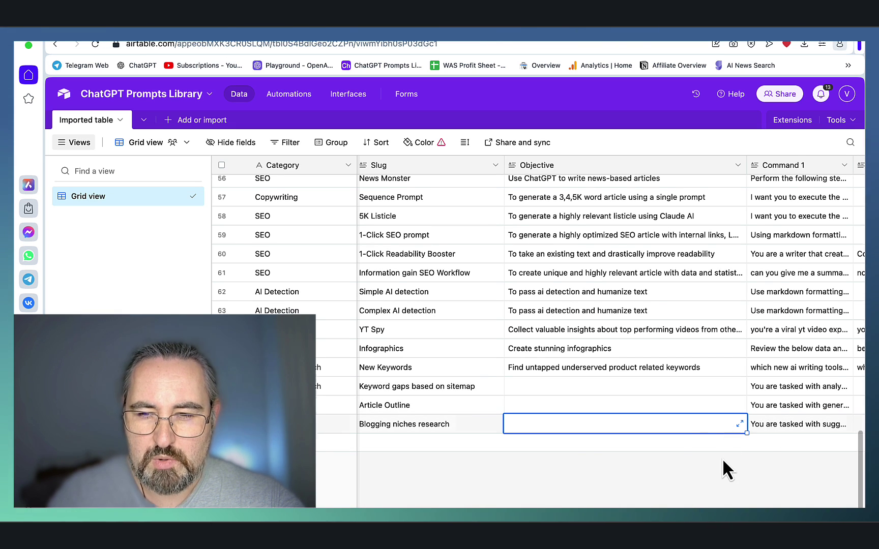
pyautogui.click(795, 406)
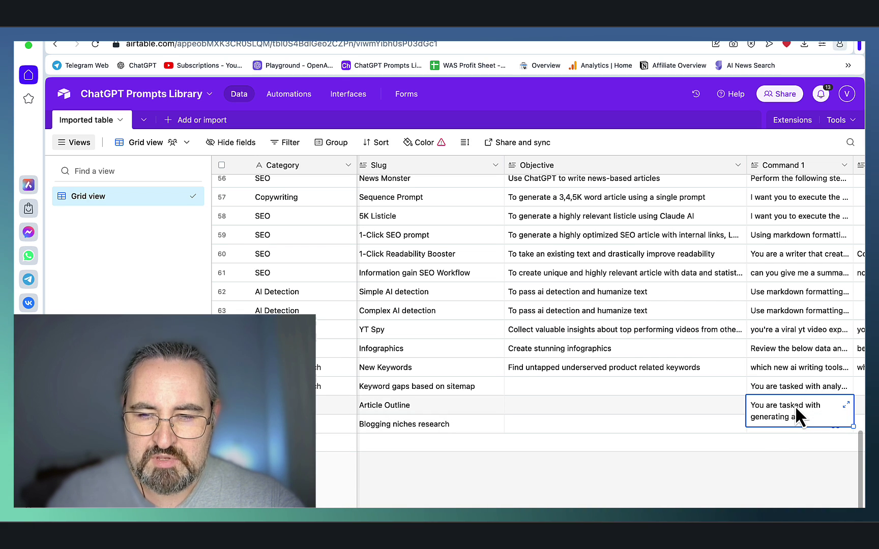
pyautogui.click(745, 486)
pyautogui.click(786, 435)
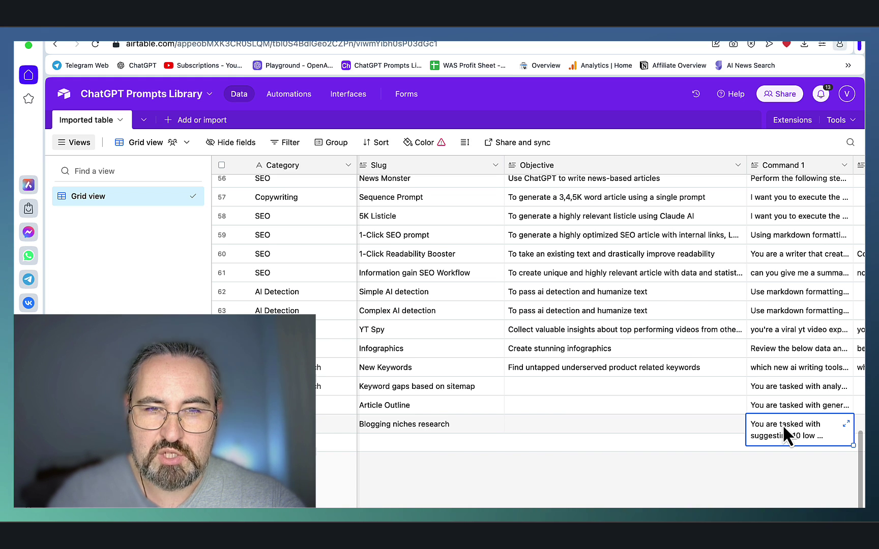
pyautogui.click(131, 34)
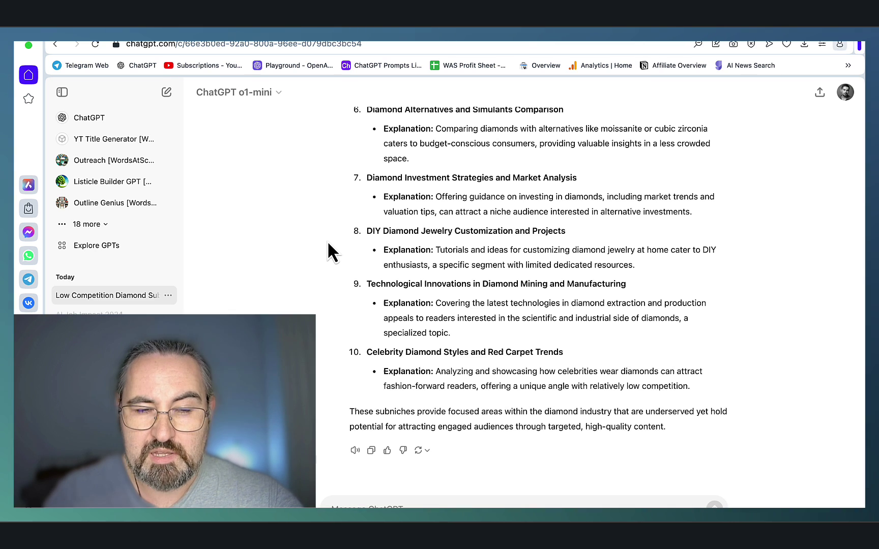